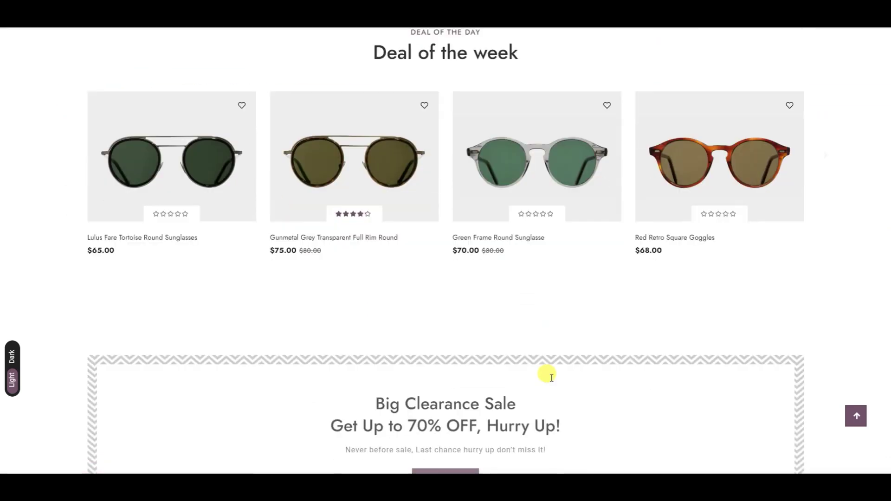
{"action": "scroll", "coordinate": [552, 379], "scroll_direction": "down", "scroll_amount": 12}
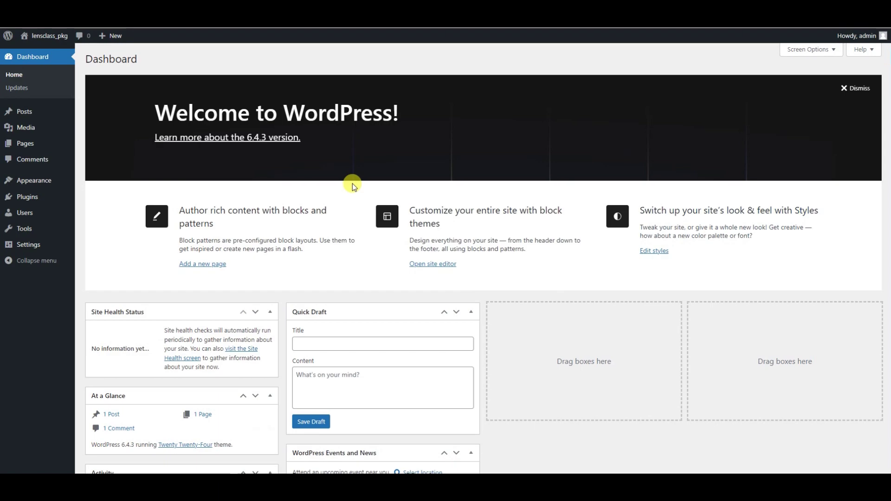
{"action": "scroll", "coordinate": [352, 183], "scroll_direction": "down", "scroll_amount": 4}
{"action": "scroll", "coordinate": [348, 201], "scroll_direction": "up", "scroll_amount": 4}
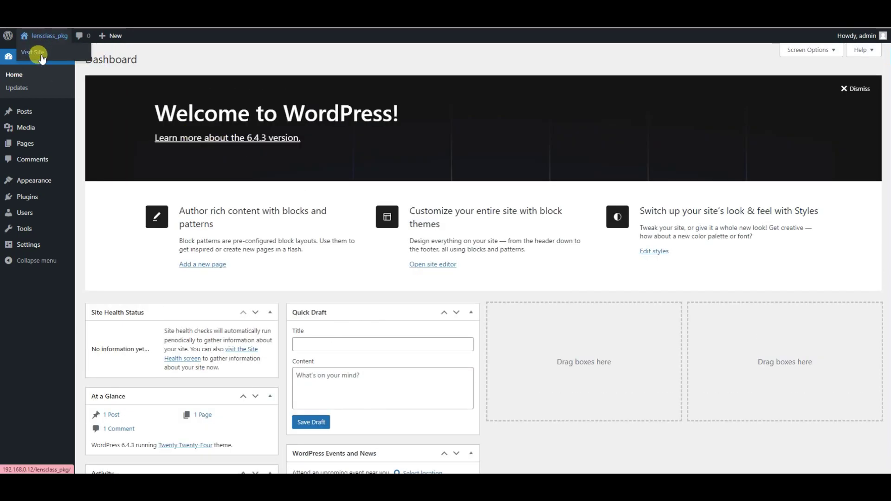
- Visit the site's front page and look through its current layout down the page
{"action": "left_click", "coordinate": [42, 56]}
{"action": "scroll", "coordinate": [576, 211], "scroll_direction": "down", "scroll_amount": 20}
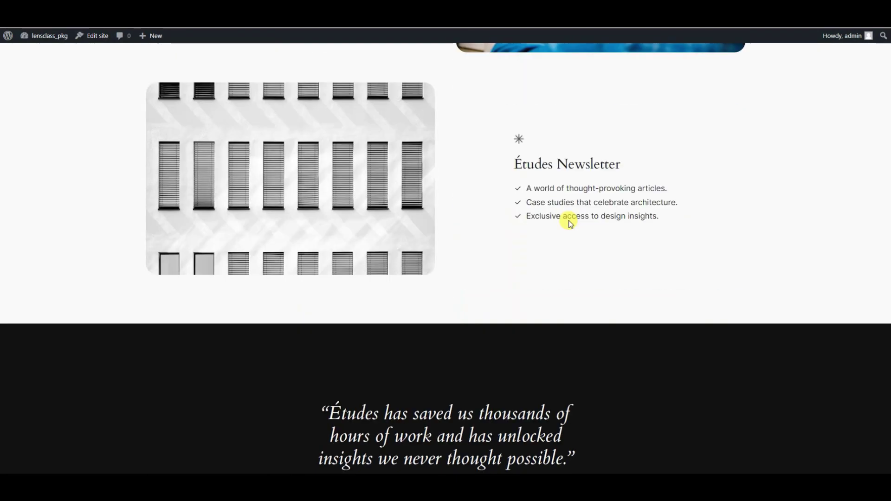
{"action": "scroll", "coordinate": [569, 284], "scroll_direction": "down", "scroll_amount": 10}
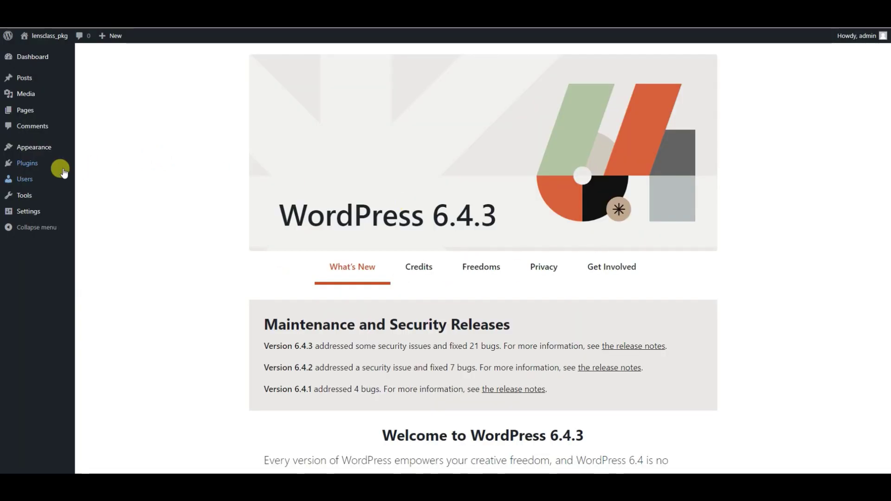
- Open the form for uploading a new theme package in .zip format
{"action": "mouse_move", "coordinate": [51, 154]}
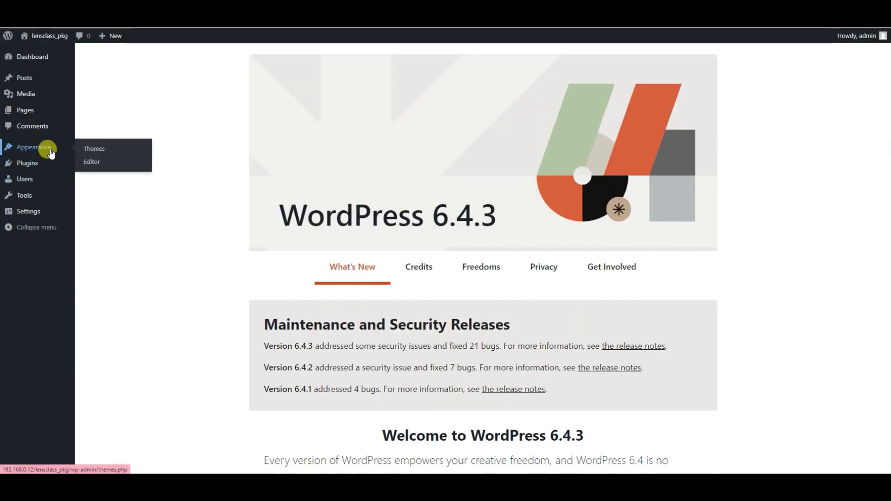
{"action": "left_click", "coordinate": [88, 153]}
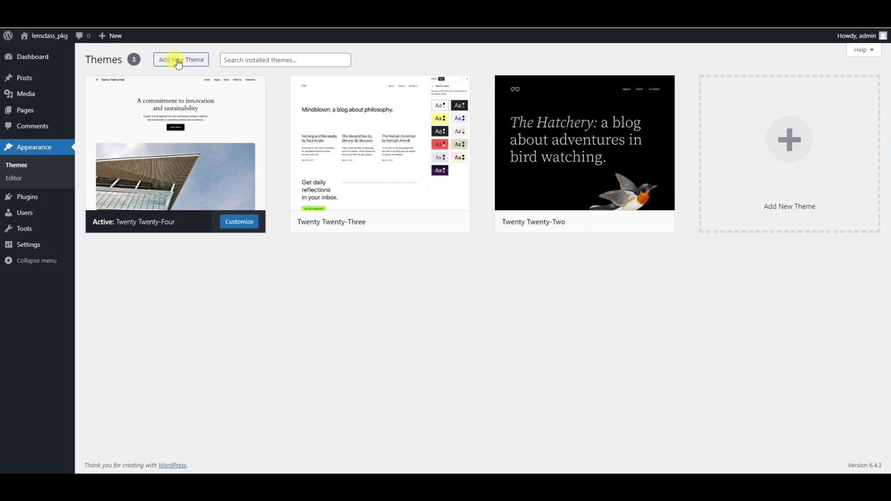
{"action": "left_click", "coordinate": [175, 60]}
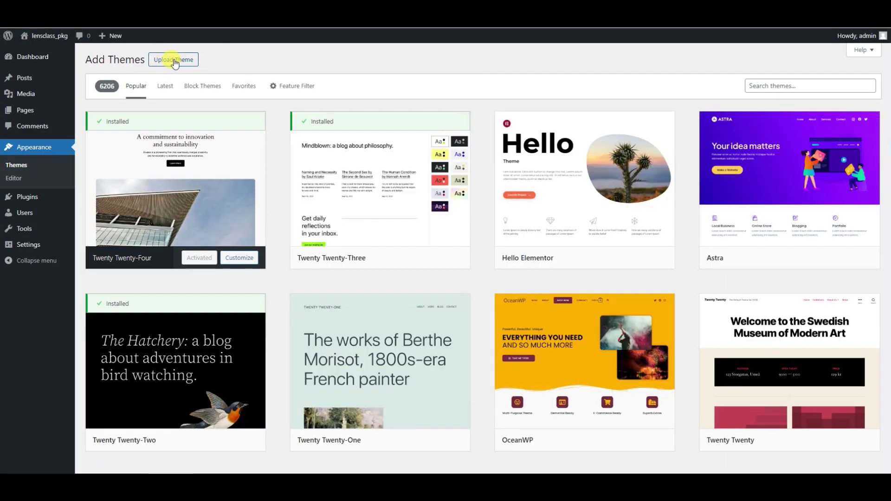
{"action": "right_click", "coordinate": [171, 60]}
{"action": "right_click", "coordinate": [161, 61]}
{"action": "left_click", "coordinate": [176, 60]}
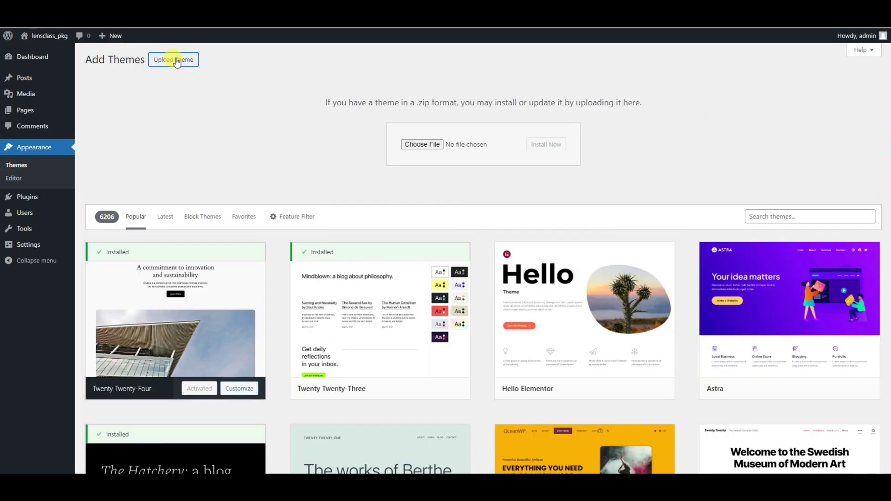
- Install the theme from the Theme-lensclass.zip package and activate it
{"action": "right_click", "coordinate": [420, 145]}
{"action": "right_click", "coordinate": [418, 145]}
{"action": "left_click", "coordinate": [419, 147]}
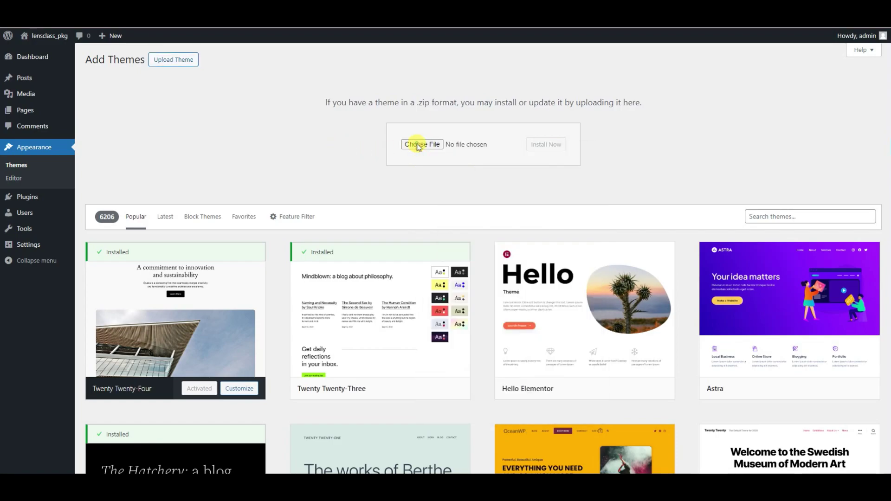
{"action": "left_click", "coordinate": [157, 82]}
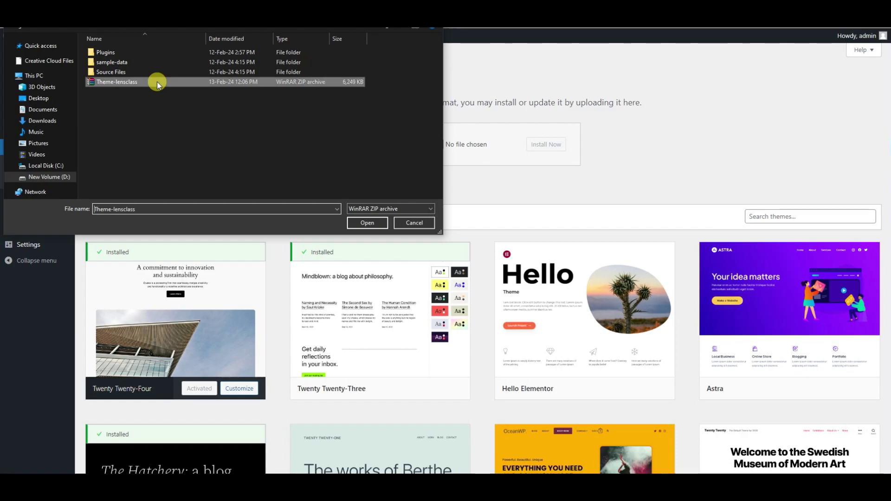
{"action": "left_click", "coordinate": [366, 222]}
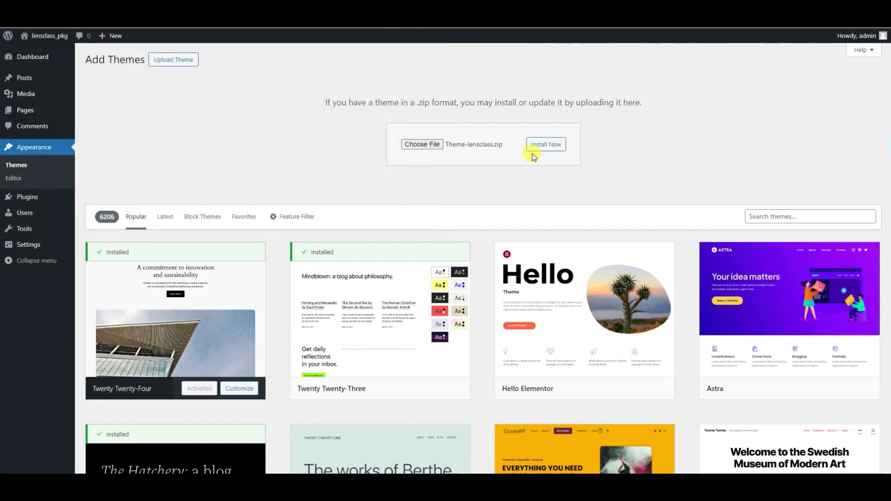
{"action": "right_click", "coordinate": [536, 151]}
{"action": "left_click", "coordinate": [535, 145]}
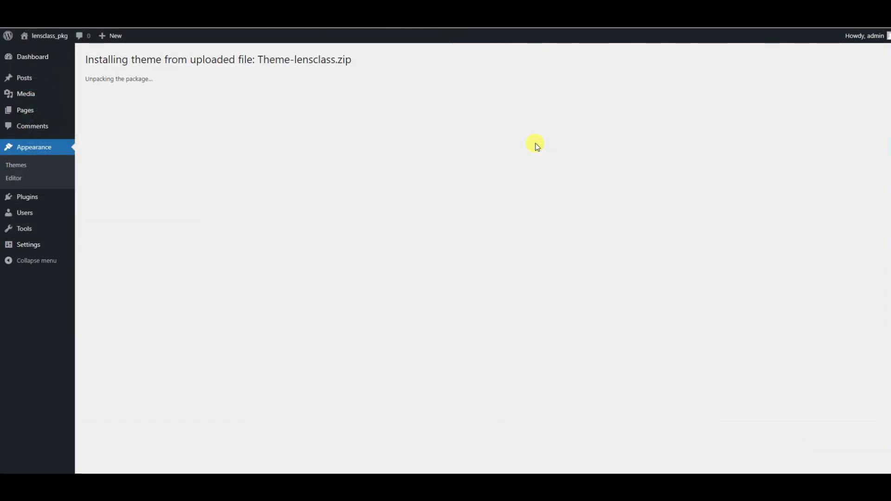
{"action": "right_click", "coordinate": [130, 129]}
{"action": "left_click", "coordinate": [130, 130]}
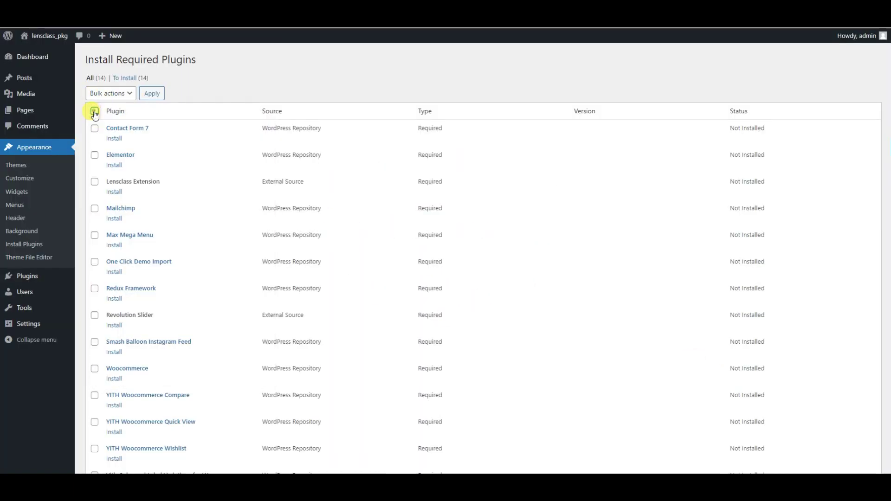
- Install all the plugins on the theme's required plugins list in one bulk action
{"action": "left_click", "coordinate": [108, 95]}
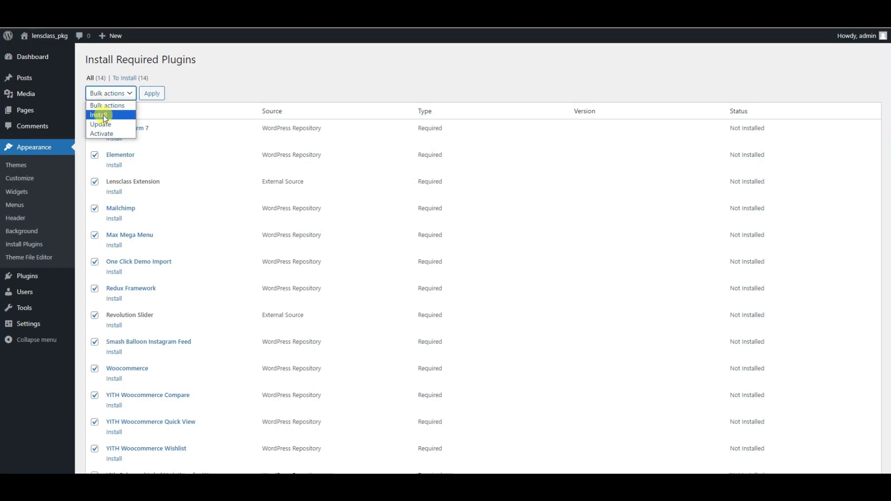
{"action": "left_click", "coordinate": [108, 116]}
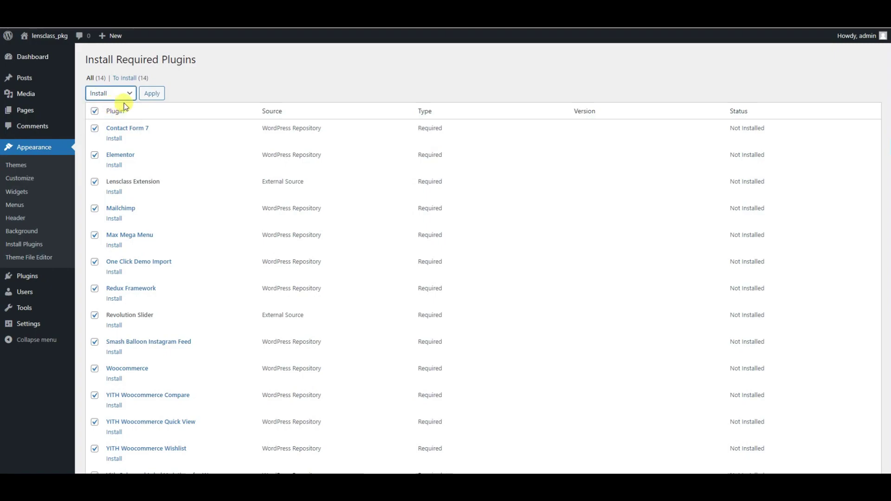
{"action": "left_click", "coordinate": [152, 94]}
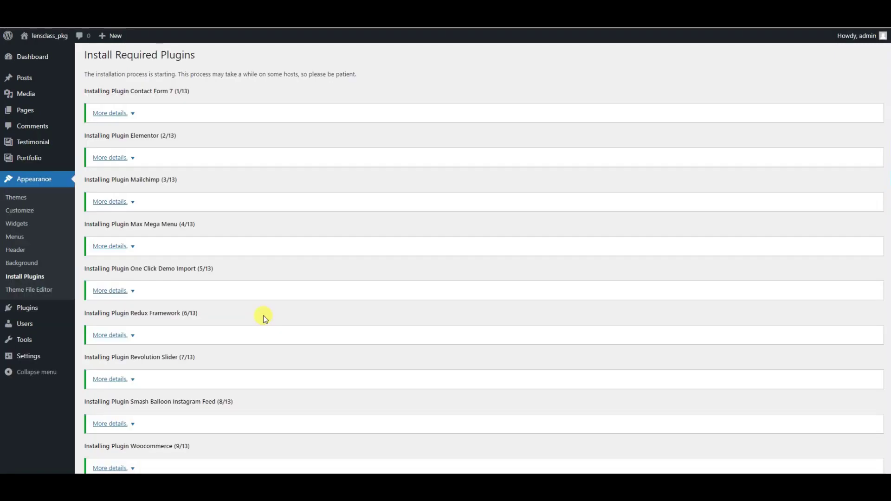
- Return to the required plugins installer and activate all the listed plugins in one bulk action
{"action": "scroll", "coordinate": [266, 316], "scroll_direction": "down", "scroll_amount": 5}
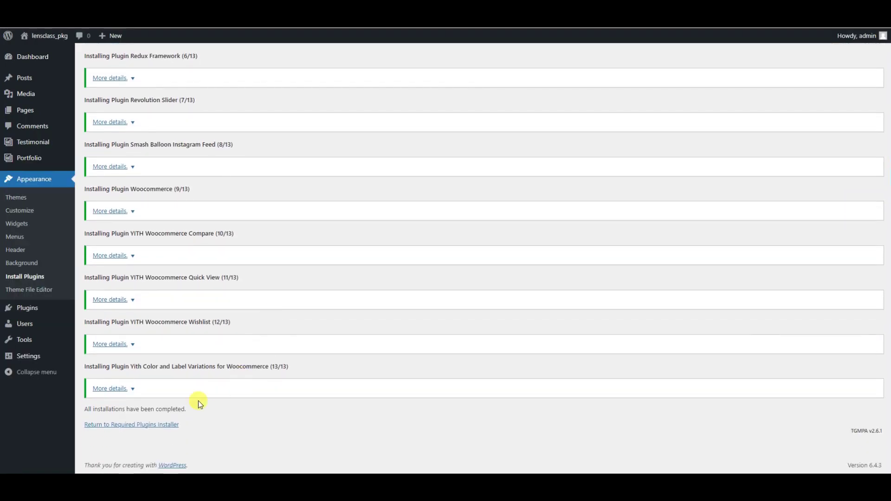
{"action": "right_click", "coordinate": [144, 424]}
{"action": "key", "text": "Escape"}
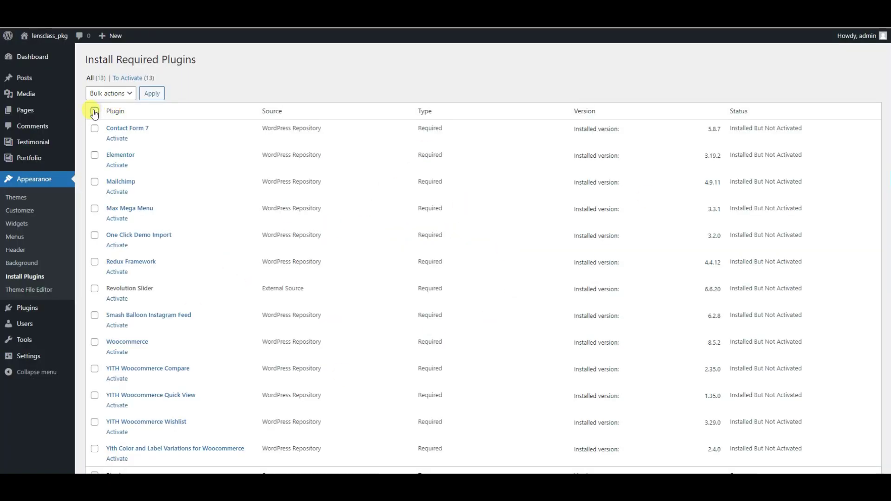
{"action": "left_click", "coordinate": [106, 94]}
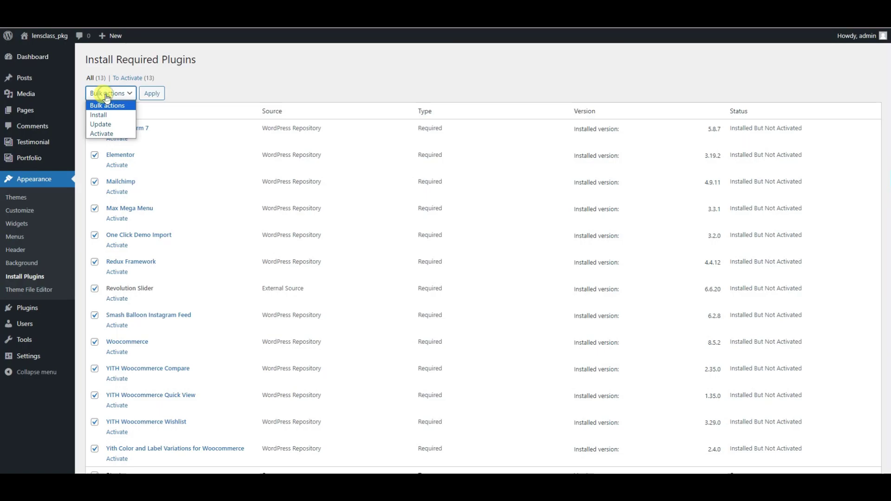
{"action": "left_click", "coordinate": [106, 134]}
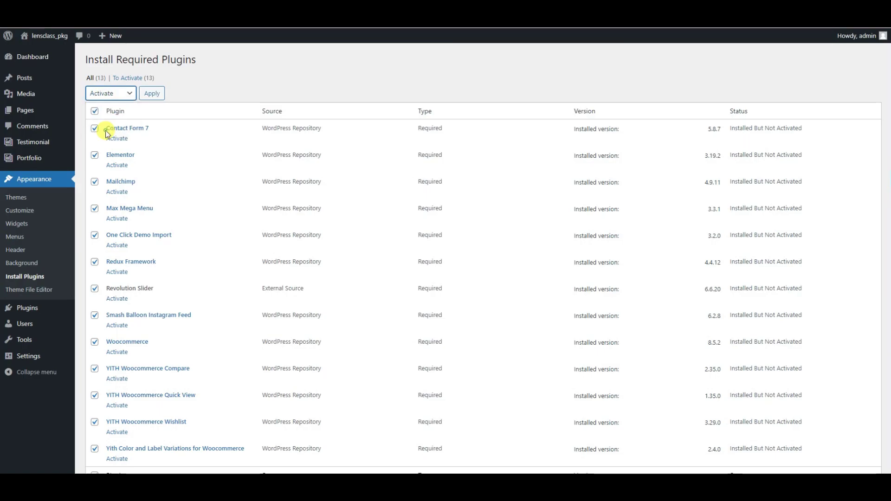
{"action": "left_click", "coordinate": [154, 94]}
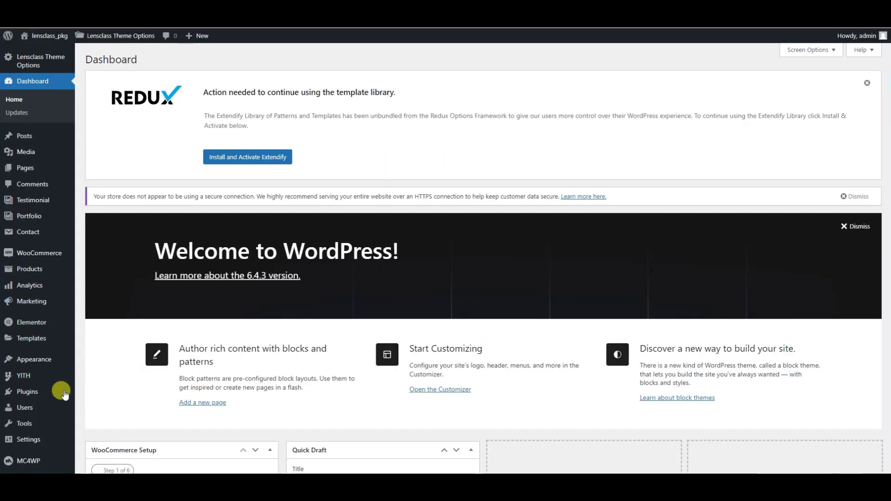
- View the details of the active Lensclass theme among the installed themes, then close them
{"action": "mouse_move", "coordinate": [46, 360]}
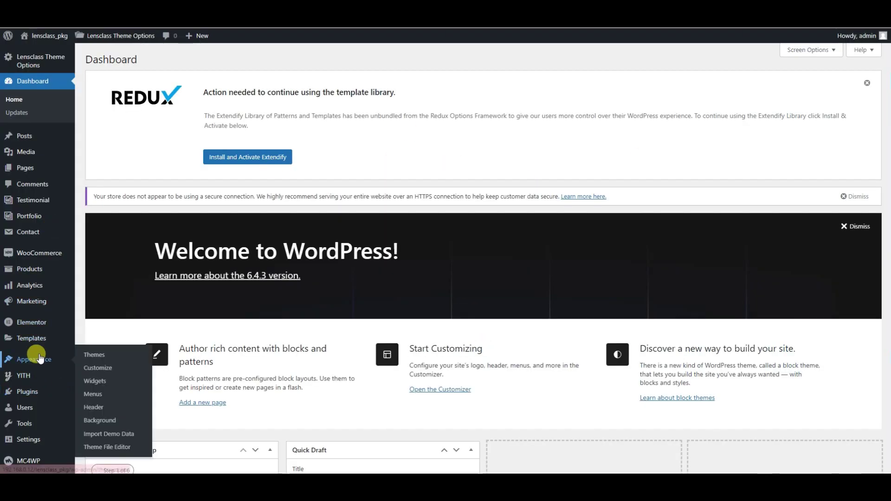
{"action": "left_click", "coordinate": [91, 357]}
{"action": "left_click", "coordinate": [188, 226]}
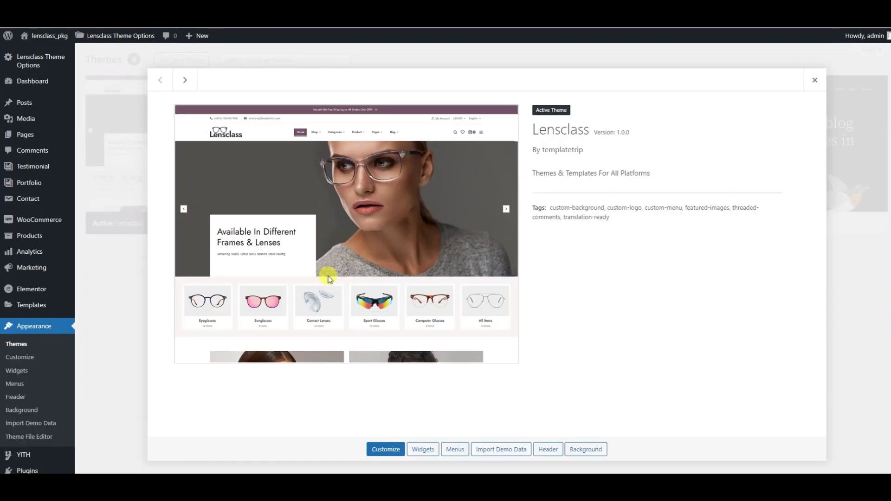
{"action": "left_click", "coordinate": [816, 82]}
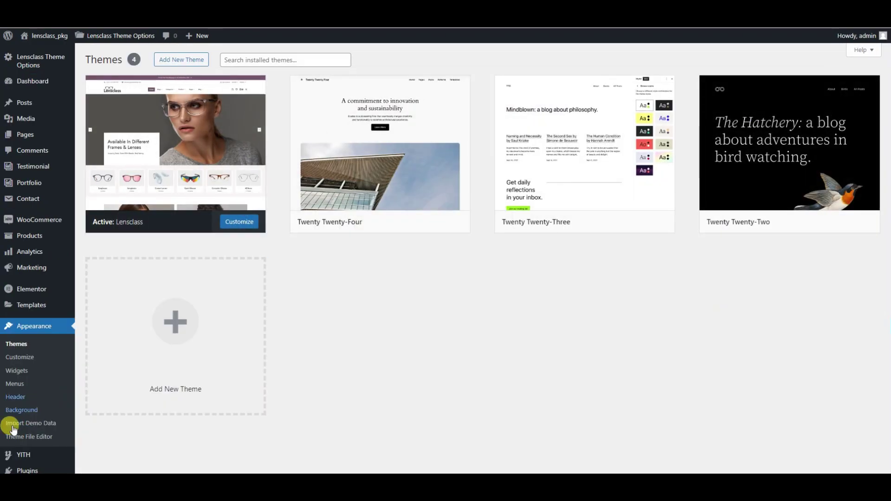
- Import the Lensclass theme's demo data without adding any of the recommended extra plugins
{"action": "left_click", "coordinate": [18, 428]}
{"action": "scroll", "coordinate": [468, 239], "scroll_direction": "down", "scroll_amount": 2}
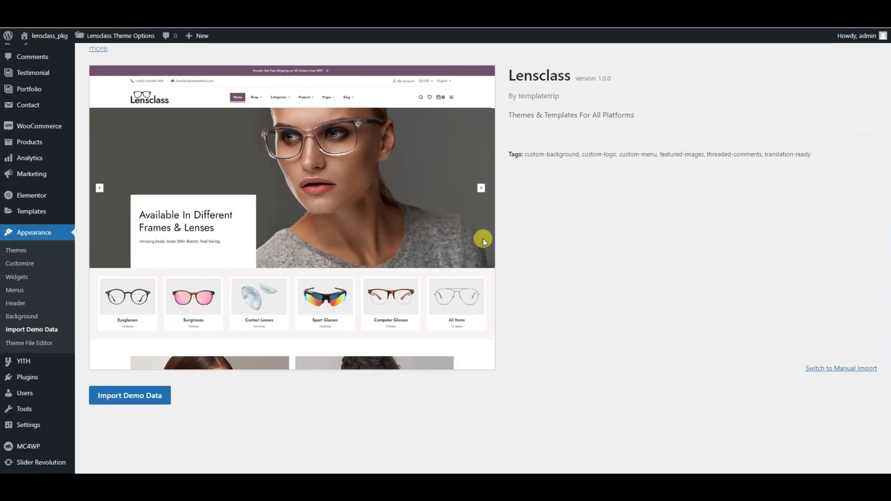
{"action": "left_click", "coordinate": [134, 401]}
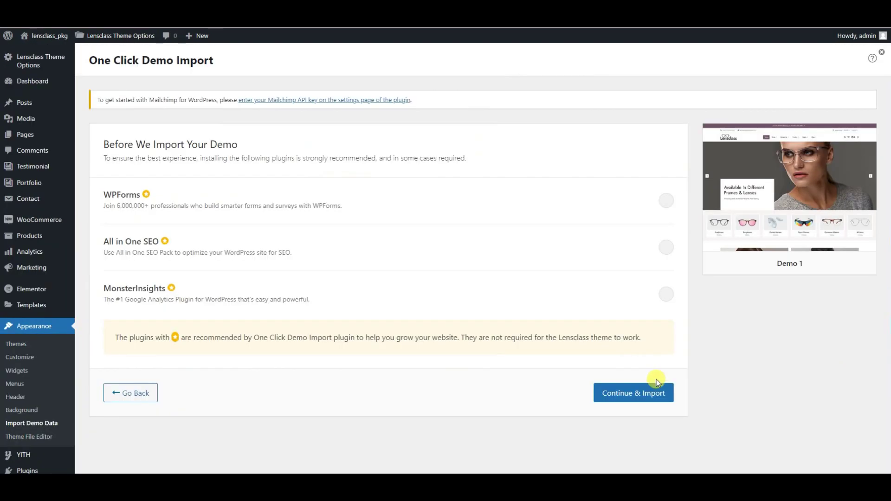
{"action": "left_click", "coordinate": [643, 392]}
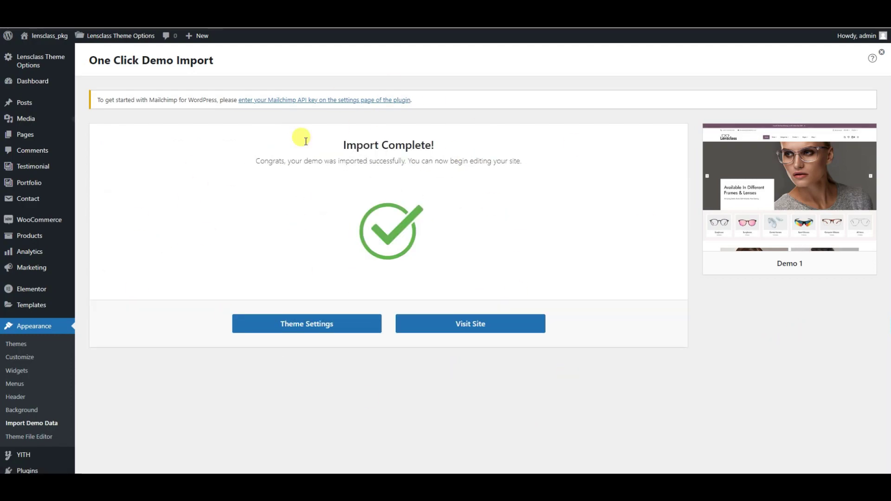
- Visit the site and look through the Lensclass home page from its banner down past the product and blog sections
{"action": "left_click", "coordinate": [447, 327]}
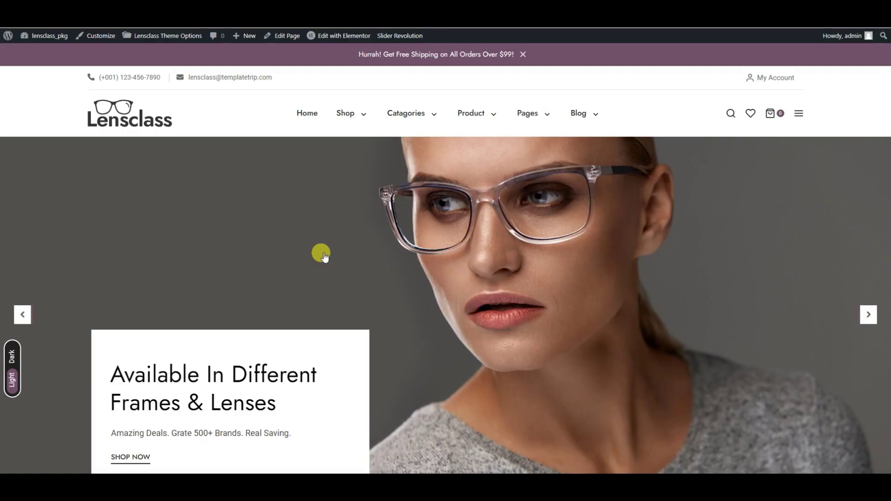
{"action": "scroll", "coordinate": [380, 223], "scroll_direction": "down", "scroll_amount": 5}
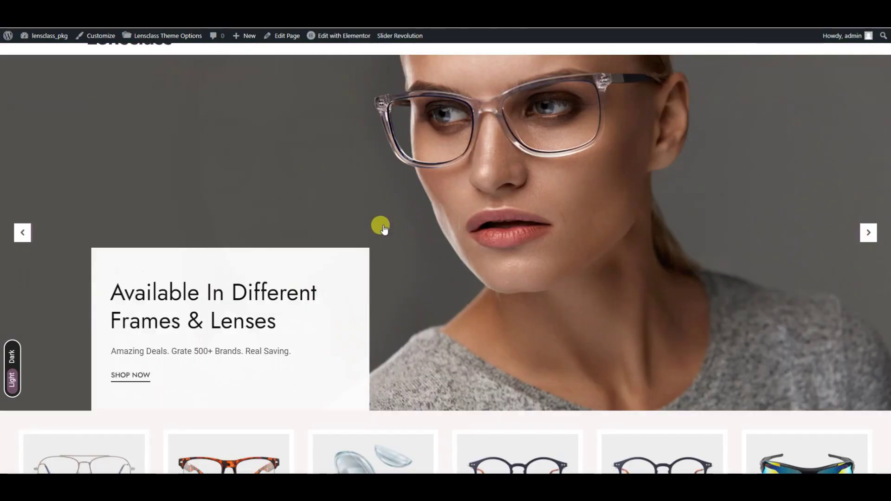
{"action": "scroll", "coordinate": [384, 228], "scroll_direction": "down", "scroll_amount": 10}
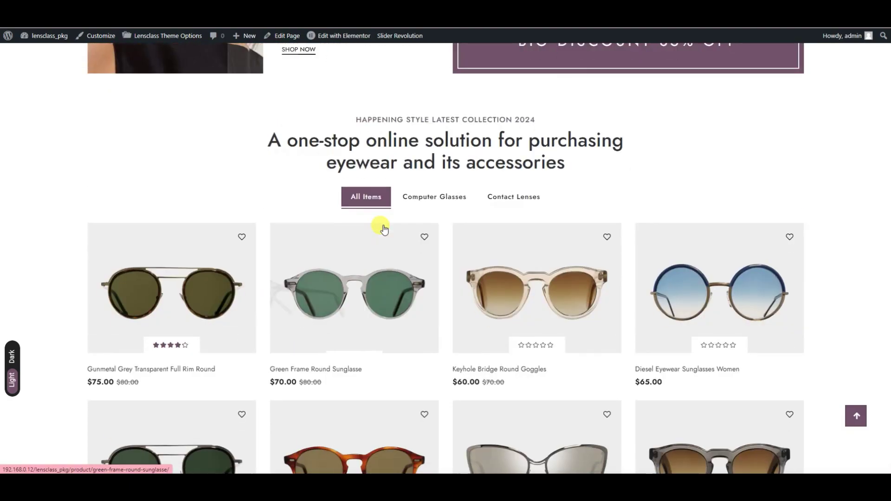
{"action": "scroll", "coordinate": [383, 228], "scroll_direction": "down", "scroll_amount": 15}
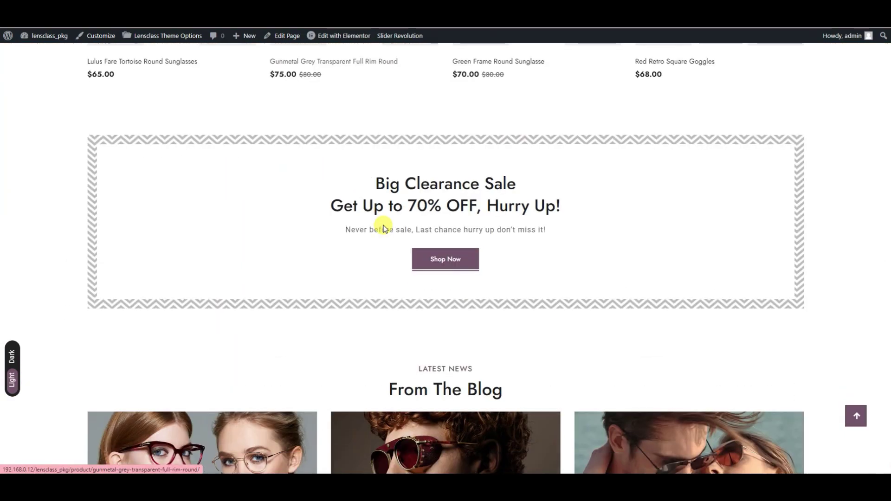
{"action": "scroll", "coordinate": [383, 228], "scroll_direction": "down", "scroll_amount": 10}
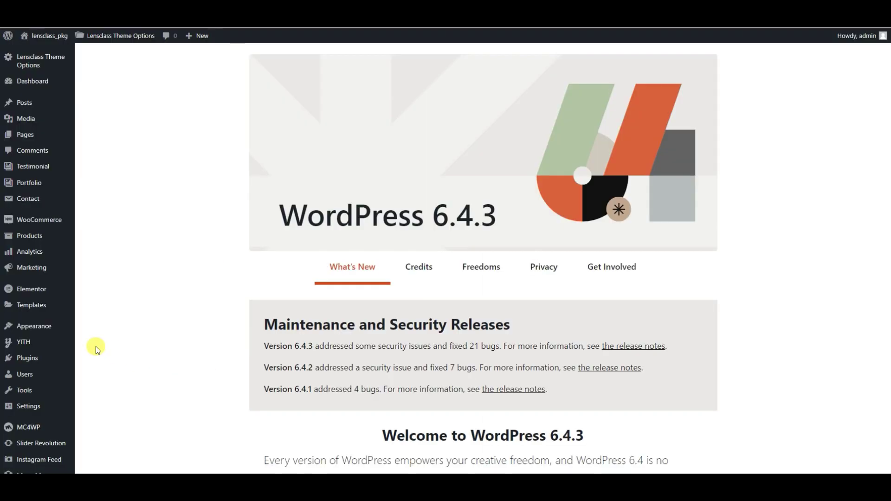
- Go to the installed themes and open the upload form for adding another theme package
{"action": "mouse_move", "coordinate": [33, 330]}
{"action": "left_click", "coordinate": [92, 329]}
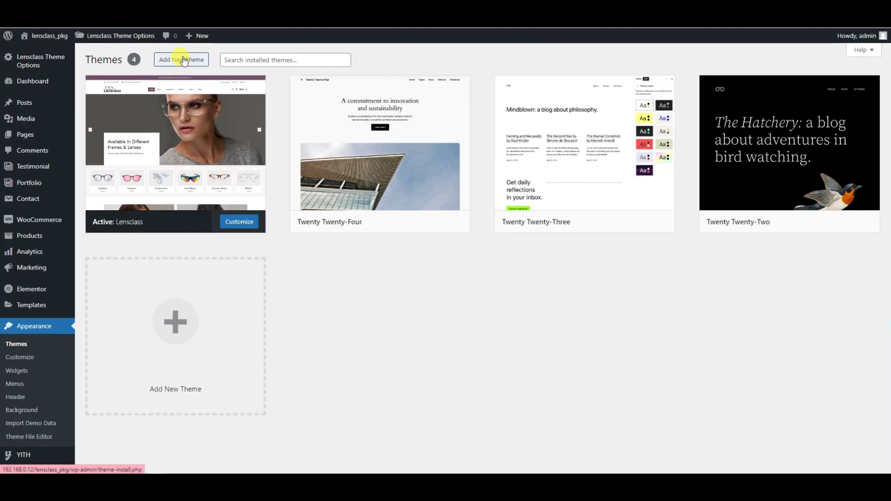
{"action": "left_click", "coordinate": [183, 61]}
{"action": "left_click", "coordinate": [183, 60]}
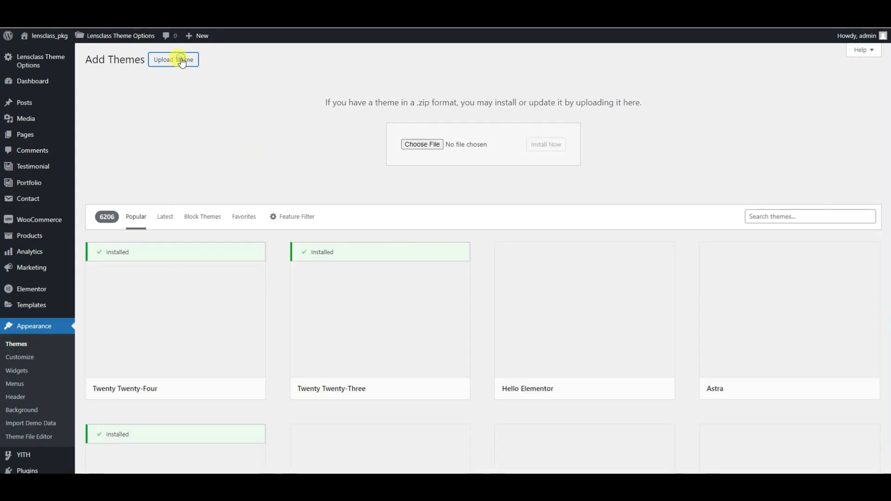
- Upload the lensclass-child ZIP package and install it as a theme
{"action": "left_click", "coordinate": [411, 145]}
{"action": "double_click", "coordinate": [155, 70]}
{"action": "left_click", "coordinate": [170, 54]}
{"action": "left_click", "coordinate": [366, 223]}
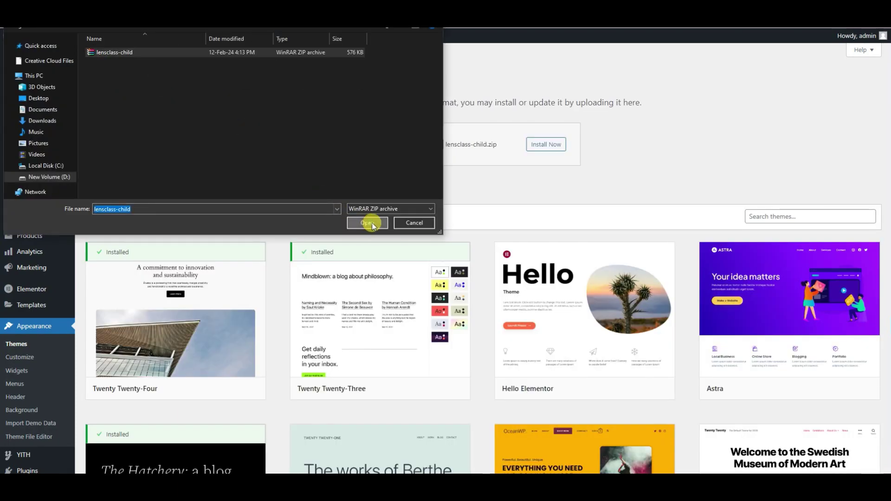
{"action": "left_click", "coordinate": [541, 145]}
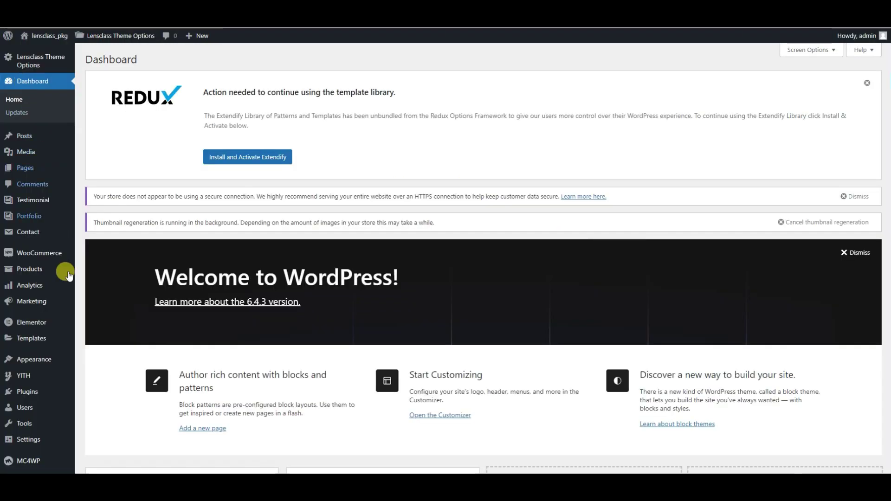
- In the Reading settings, make the homepage display a static page, choose Home as that page, and save the changes
{"action": "scroll", "coordinate": [65, 272], "scroll_direction": "down", "scroll_amount": 3}
{"action": "mouse_move", "coordinate": [30, 374]}
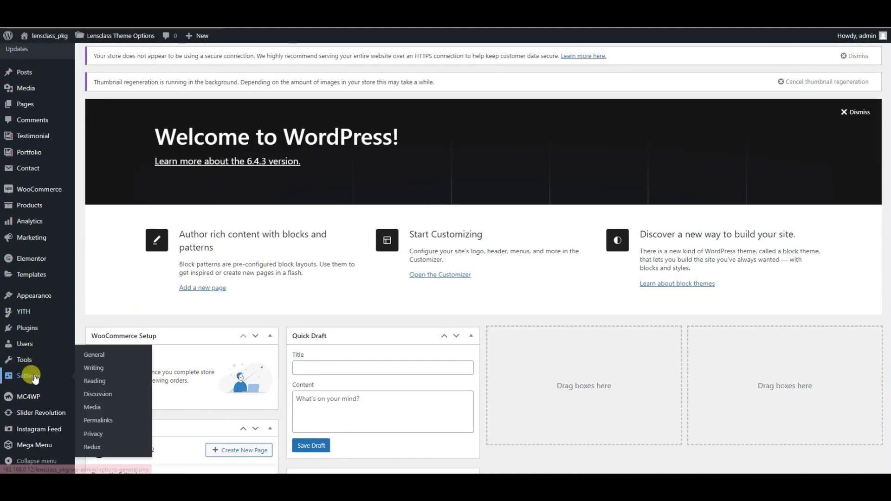
{"action": "left_click", "coordinate": [97, 381]}
{"action": "left_click", "coordinate": [192, 100]}
{"action": "left_click", "coordinate": [249, 123]}
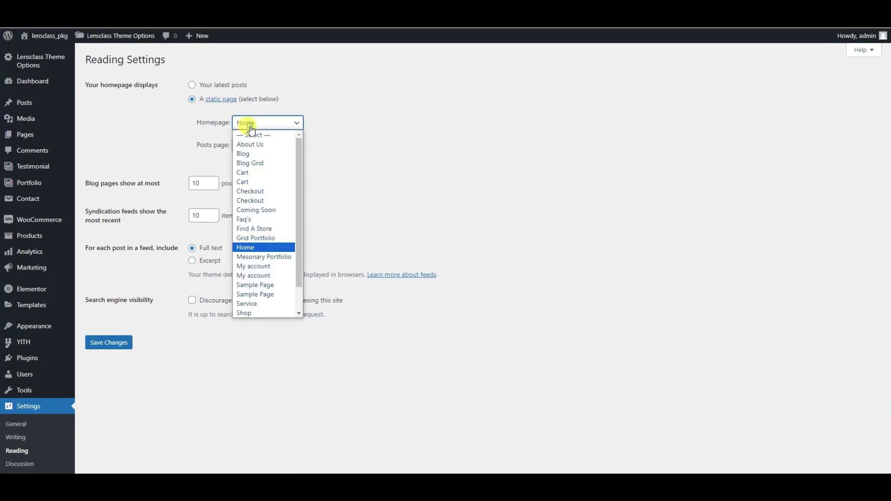
{"action": "left_click", "coordinate": [248, 247]}
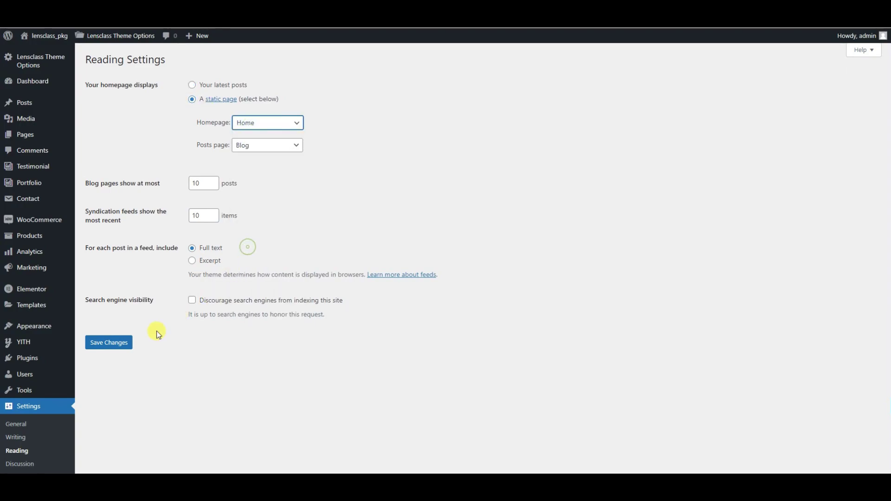
{"action": "left_click", "coordinate": [123, 346]}
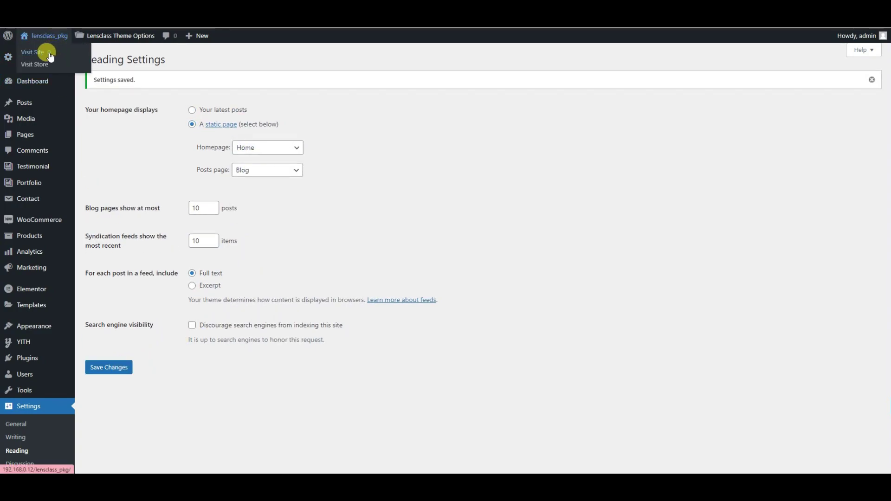
- Visit the site and look through the home page from the category and banner sections down past the Clearance Sale banner
{"action": "left_click", "coordinate": [50, 55]}
{"action": "scroll", "coordinate": [543, 232], "scroll_direction": "down", "scroll_amount": 10}
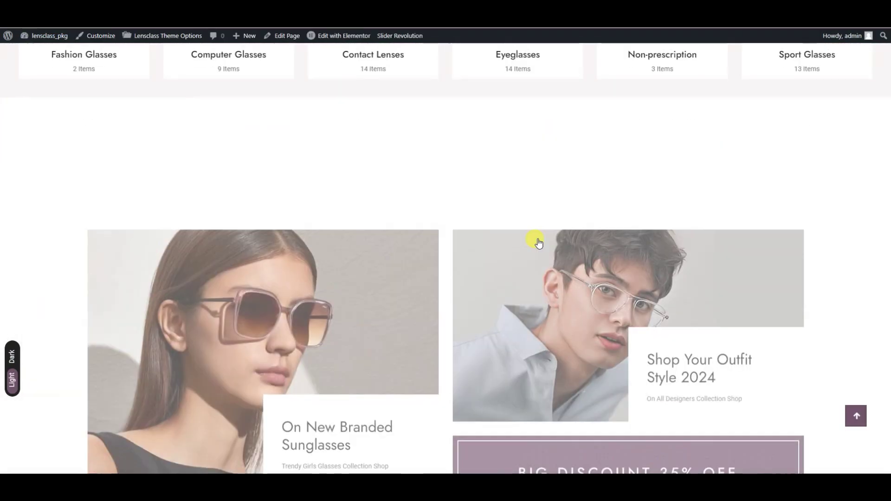
{"action": "scroll", "coordinate": [538, 242], "scroll_direction": "down", "scroll_amount": 20}
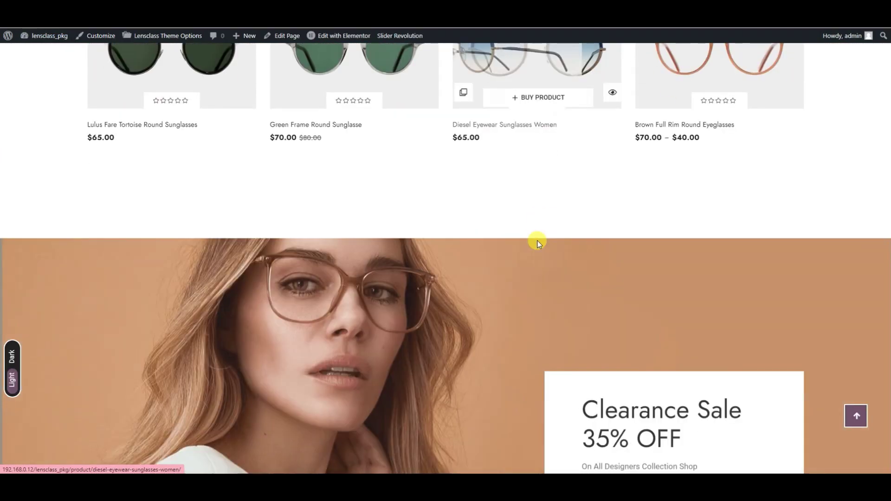
{"action": "scroll", "coordinate": [538, 242], "scroll_direction": "down", "scroll_amount": 20}
{"action": "scroll", "coordinate": [527, 262], "scroll_direction": "down", "scroll_amount": 15}
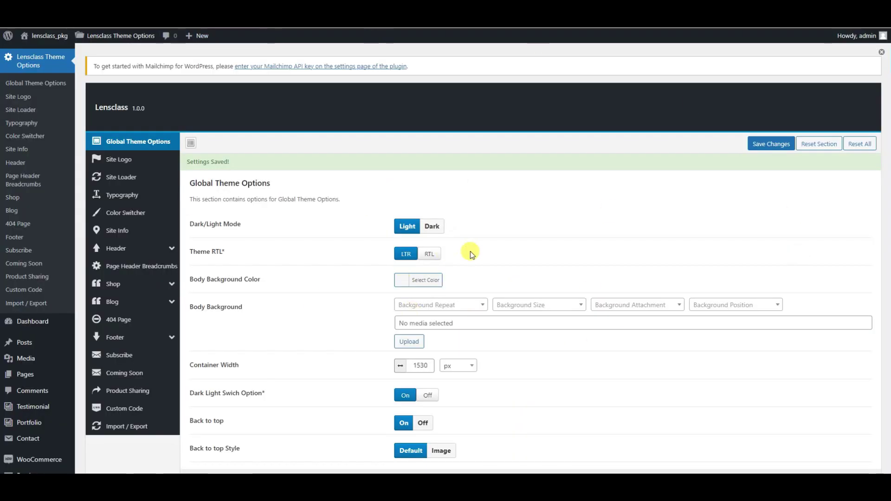
- Set the theme's Dark/Light Mode to Dark in the global theme options, save, and check the home page on the site
{"action": "left_click", "coordinate": [438, 230]}
{"action": "left_click", "coordinate": [771, 144]}
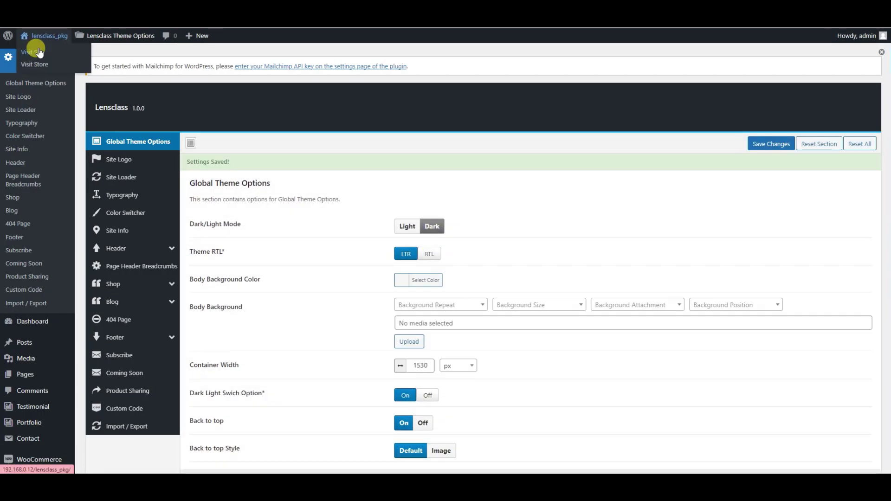
{"action": "left_click", "coordinate": [38, 54]}
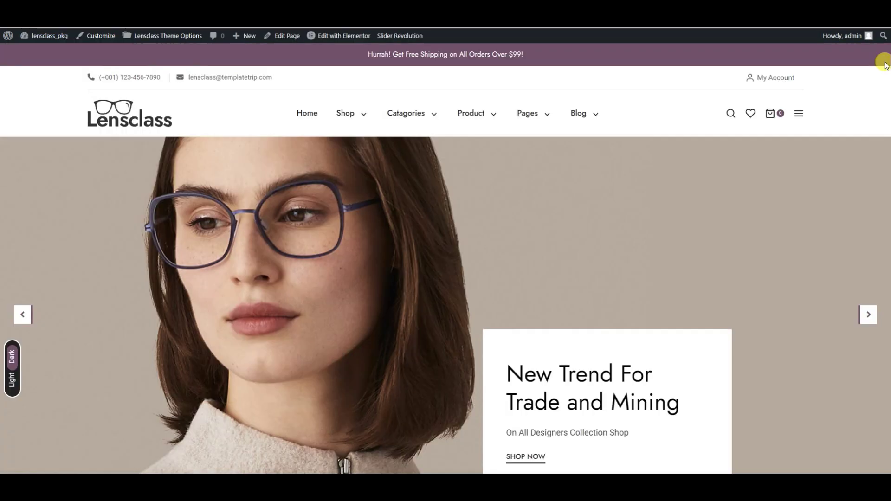
{"action": "scroll", "coordinate": [530, 246], "scroll_direction": "down", "scroll_amount": 10}
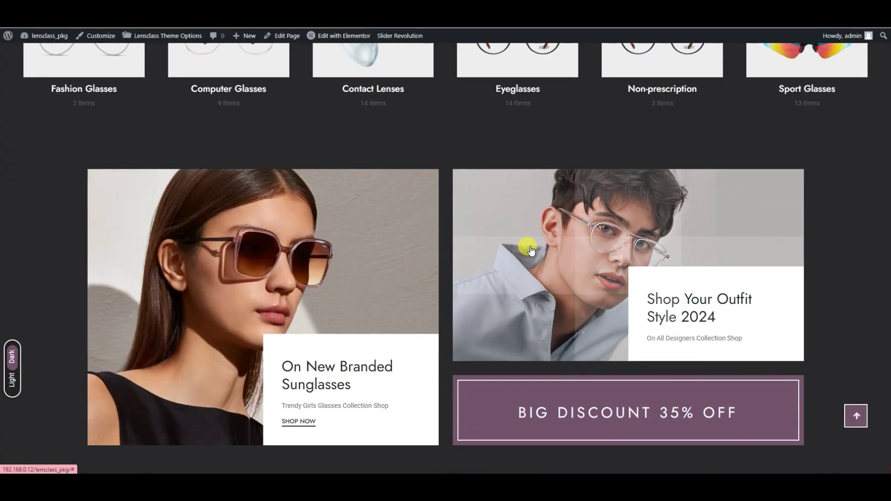
{"action": "scroll", "coordinate": [528, 244], "scroll_direction": "down", "scroll_amount": 5}
{"action": "scroll", "coordinate": [526, 246], "scroll_direction": "down", "scroll_amount": 20}
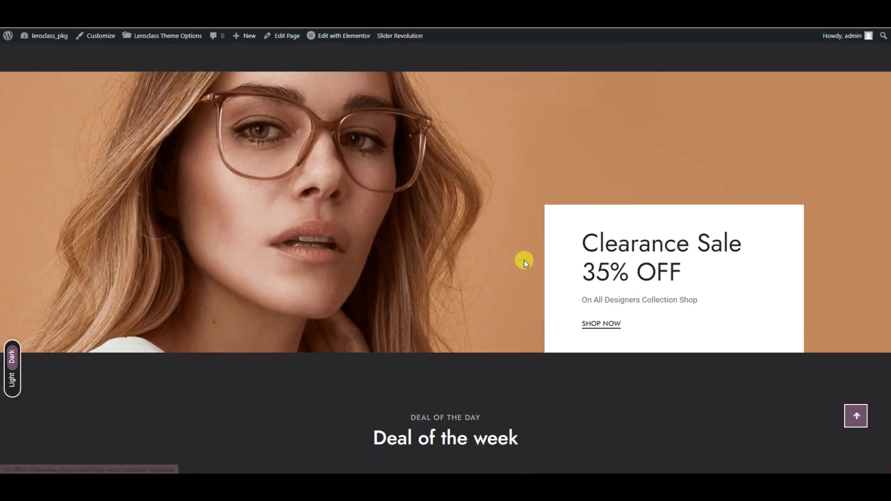
{"action": "scroll", "coordinate": [524, 262], "scroll_direction": "down", "scroll_amount": 20}
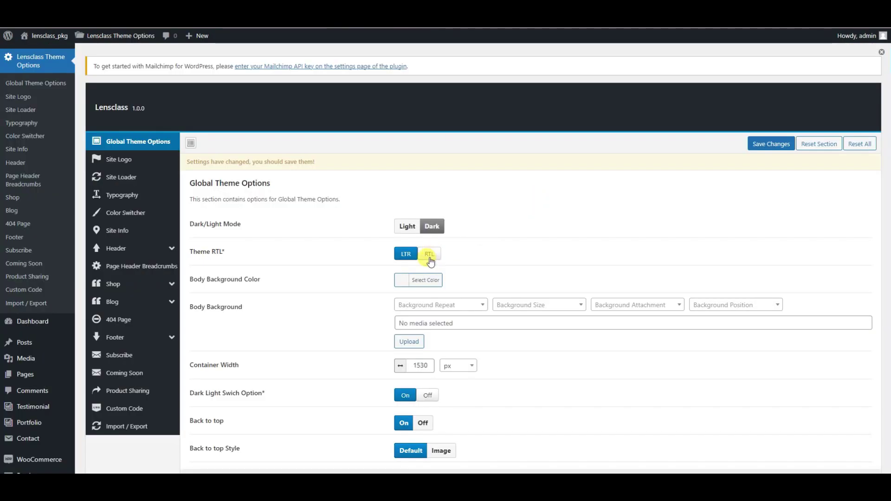
- Set the mode to Light and the theme direction to RTL, save, and check the home page on the site
{"action": "left_click", "coordinate": [413, 227]}
{"action": "left_click", "coordinate": [765, 144]}
{"action": "mouse_move", "coordinate": [44, 36]}
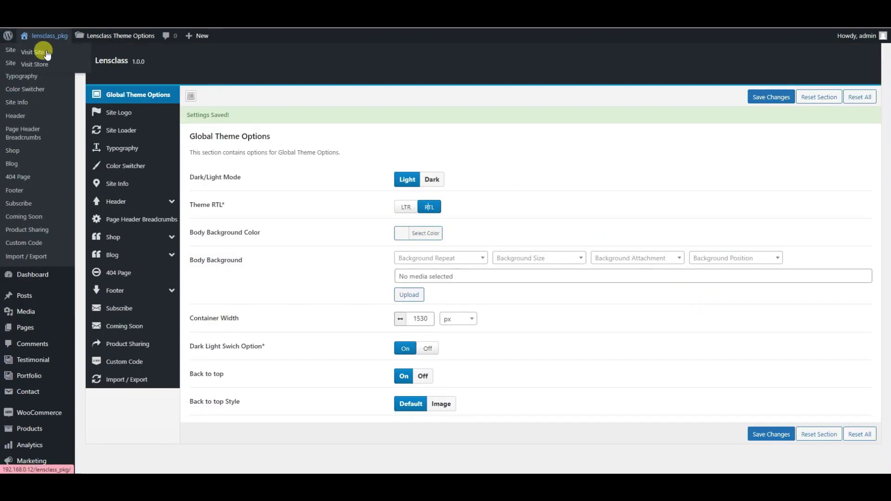
{"action": "left_click", "coordinate": [42, 52]}
{"action": "scroll", "coordinate": [393, 140], "scroll_direction": "down", "scroll_amount": 12}
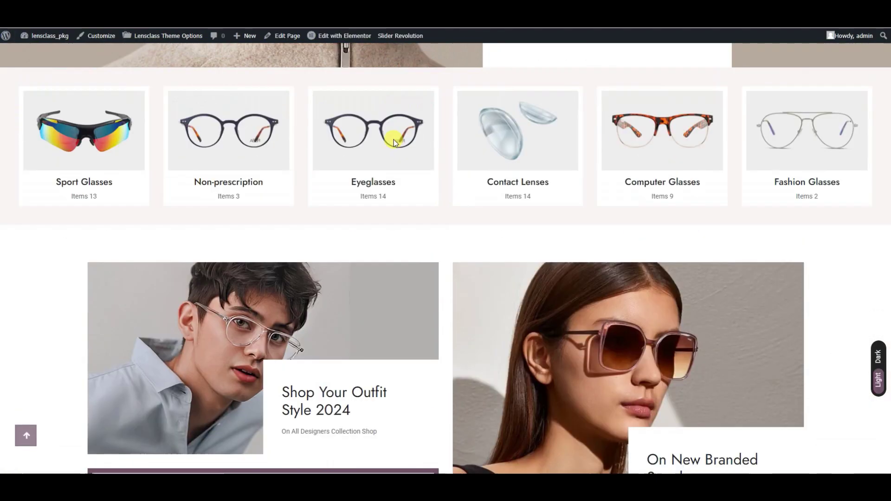
{"action": "scroll", "coordinate": [423, 258], "scroll_direction": "down", "scroll_amount": 15}
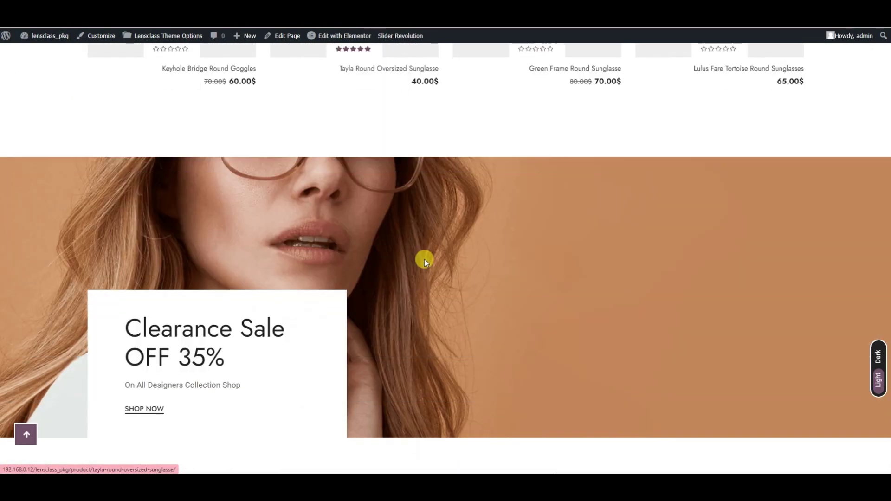
{"action": "scroll", "coordinate": [425, 263], "scroll_direction": "down", "scroll_amount": 20}
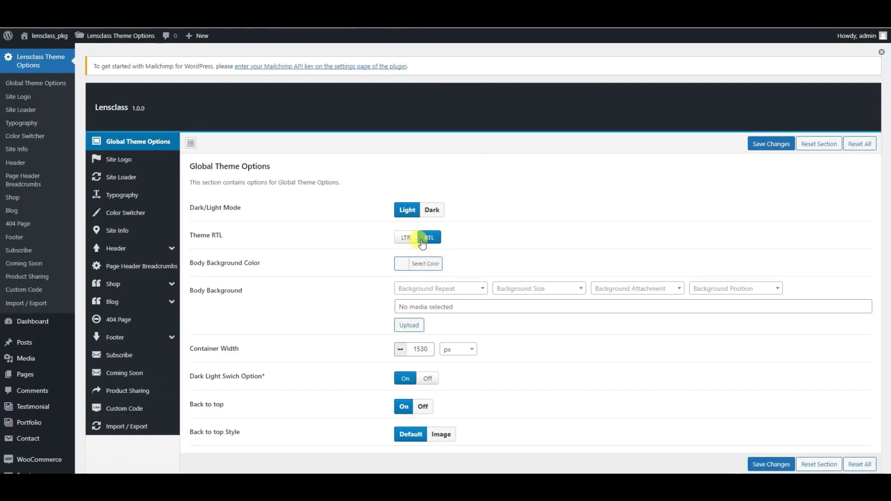
- Set the theme direction to LTR and look over the rest of the global theme options
{"action": "left_click", "coordinate": [404, 234]}
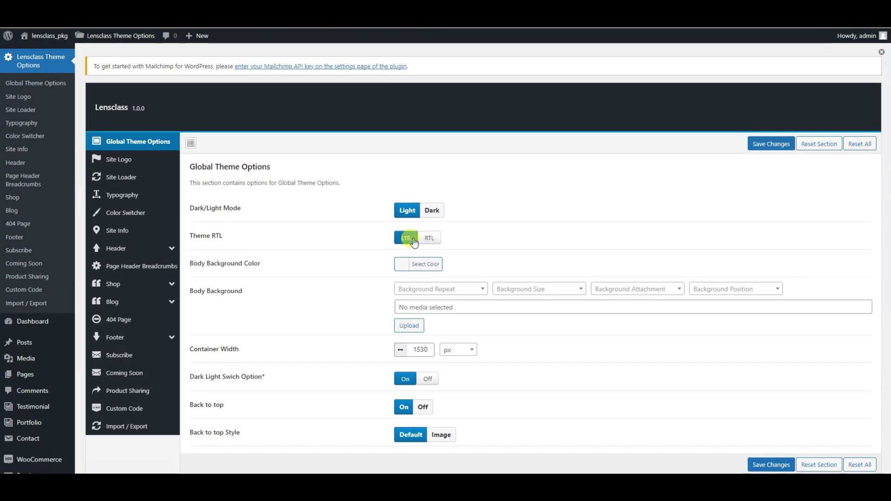
{"action": "scroll", "coordinate": [544, 239], "scroll_direction": "down", "scroll_amount": 3}
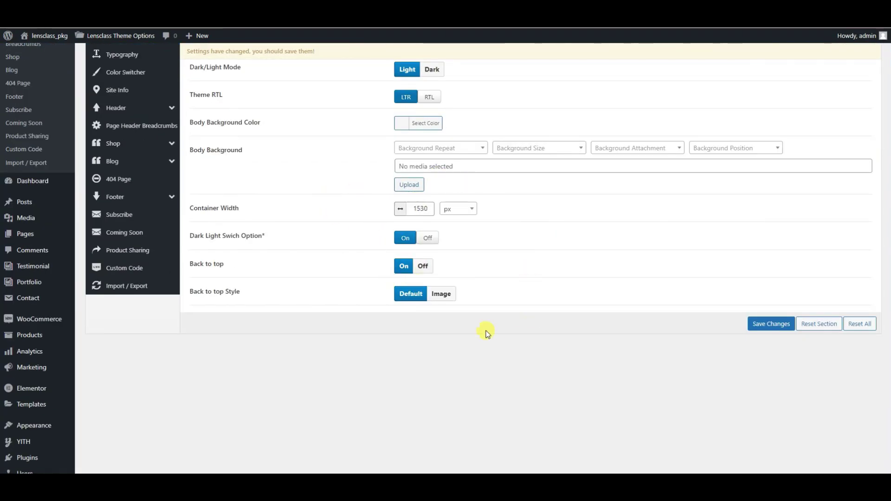
{"action": "scroll", "coordinate": [153, 195], "scroll_direction": "up", "scroll_amount": 3}
- Examine the Site Logo and Site Loader options, and the Typography settings from the body font down to H6
{"action": "left_click", "coordinate": [137, 157]}
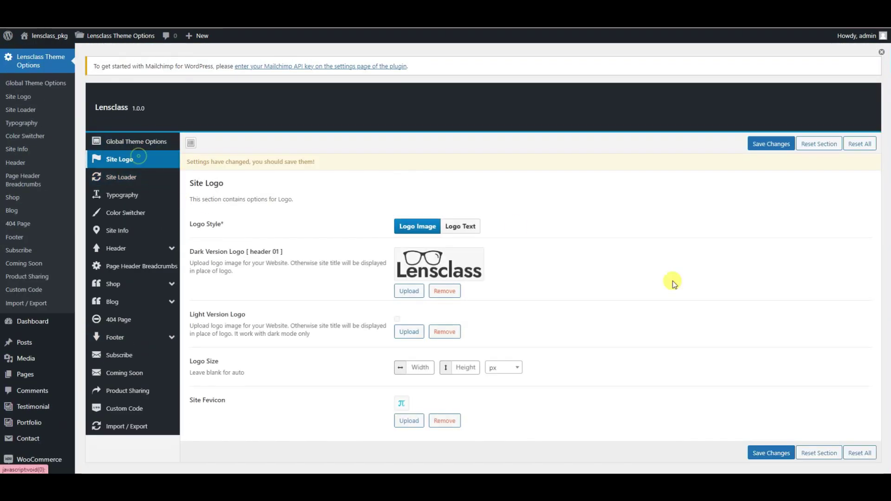
{"action": "left_click", "coordinate": [141, 176]}
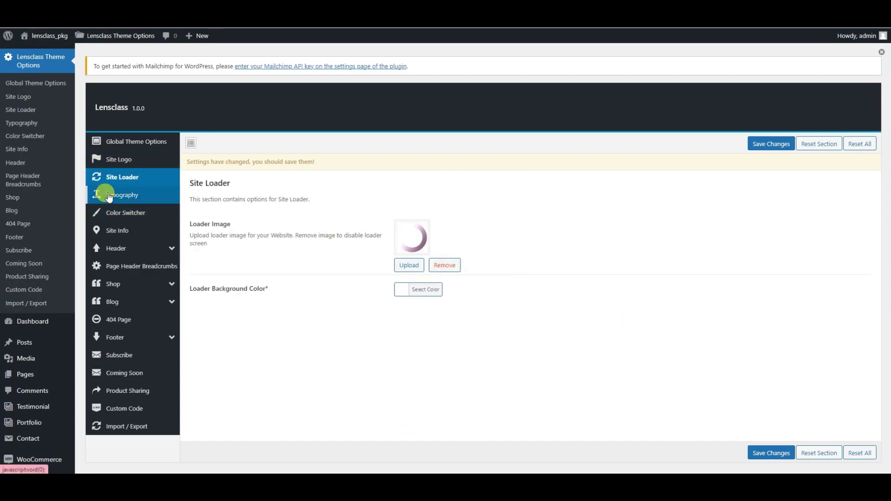
{"action": "left_click", "coordinate": [100, 194]}
{"action": "scroll", "coordinate": [346, 259], "scroll_direction": "down", "scroll_amount": 3}
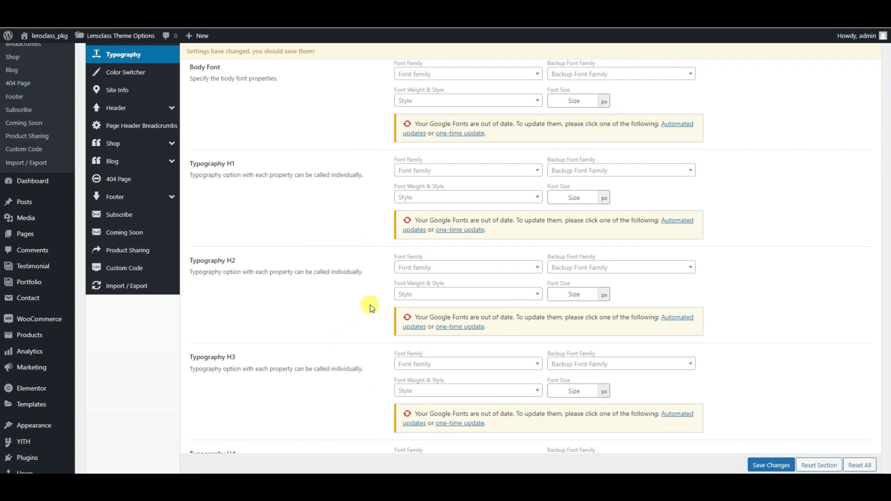
{"action": "scroll", "coordinate": [370, 308], "scroll_direction": "down", "scroll_amount": 7}
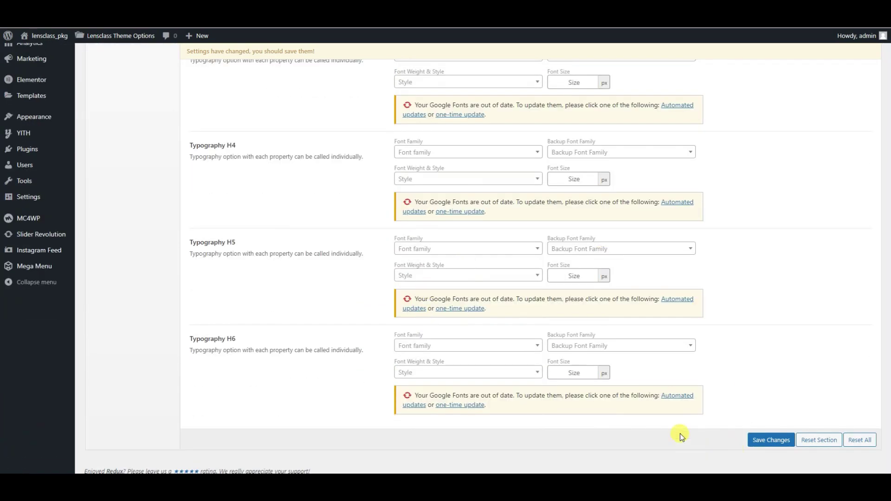
{"action": "scroll", "coordinate": [354, 285], "scroll_direction": "up", "scroll_amount": 10}
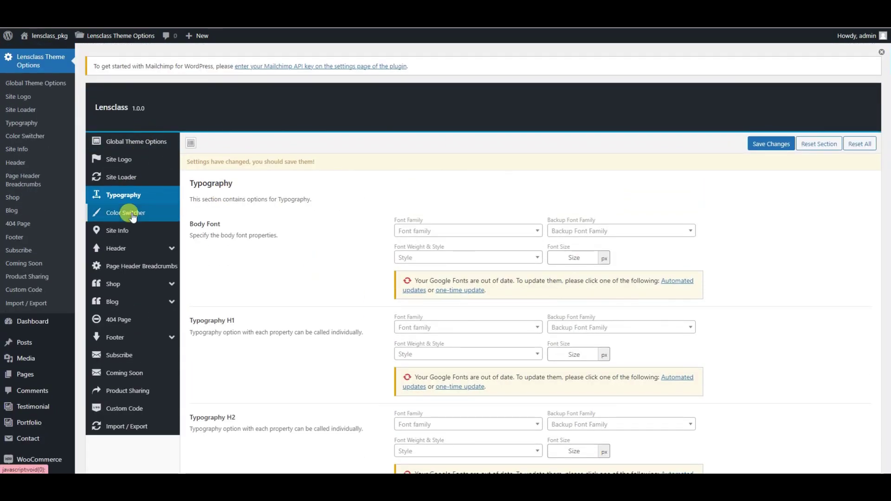
- Examine the Color Switcher palettes and colors, and the Site Info contact details and social media fields
{"action": "left_click", "coordinate": [130, 213]}
{"action": "scroll", "coordinate": [493, 258], "scroll_direction": "down", "scroll_amount": 3}
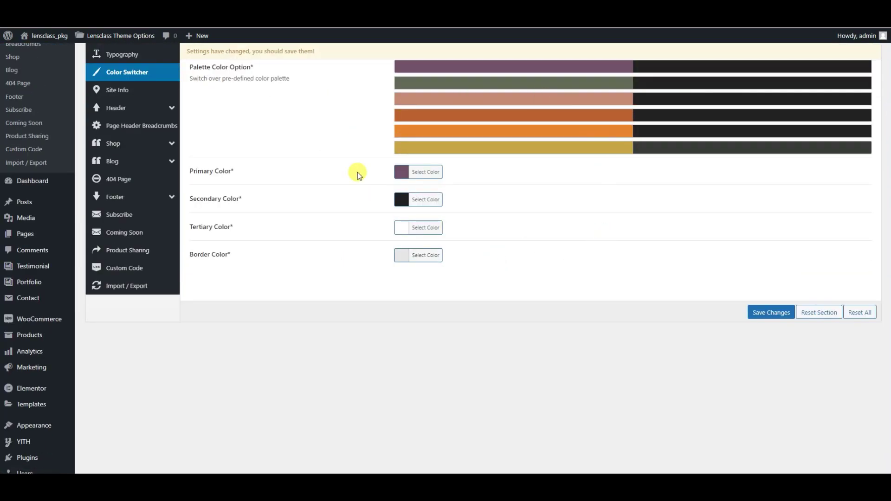
{"action": "scroll", "coordinate": [399, 218], "scroll_direction": "up", "scroll_amount": 3}
{"action": "left_click", "coordinate": [116, 135]}
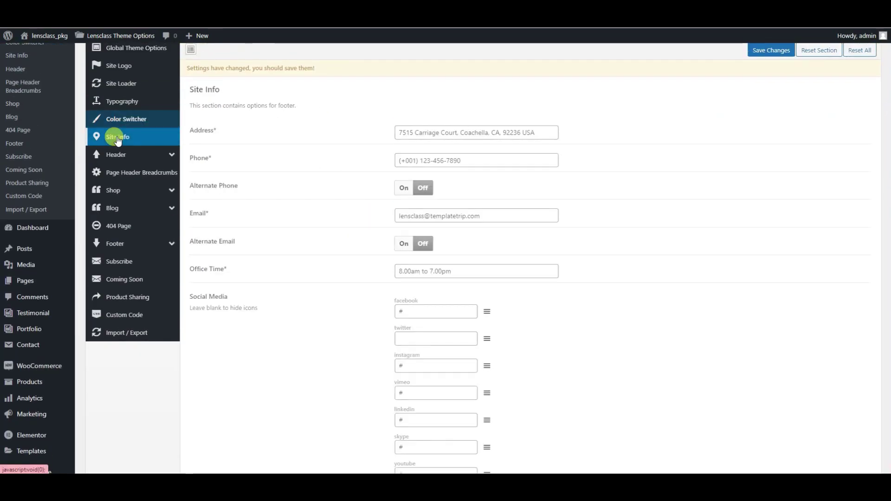
{"action": "scroll", "coordinate": [422, 213], "scroll_direction": "down", "scroll_amount": 4}
{"action": "scroll", "coordinate": [422, 213], "scroll_direction": "up", "scroll_amount": 1}
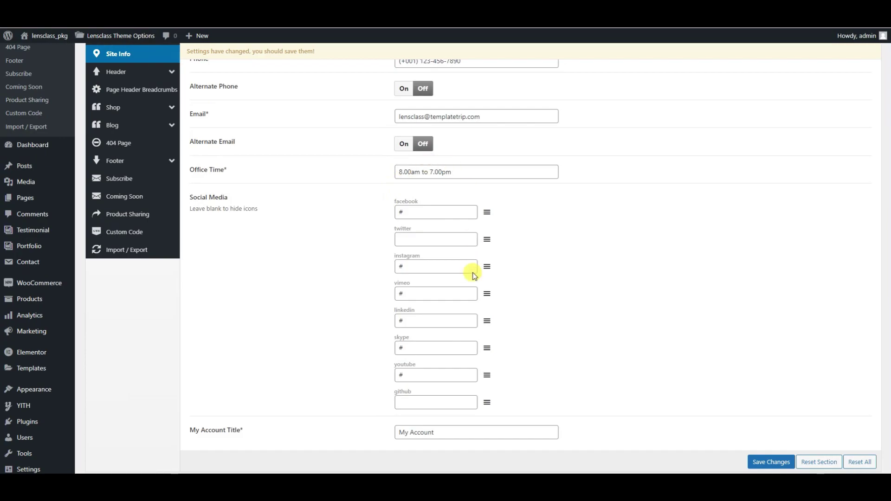
{"action": "scroll", "coordinate": [473, 273], "scroll_direction": "down", "scroll_amount": 1}
{"action": "scroll", "coordinate": [230, 329], "scroll_direction": "up", "scroll_amount": 5}
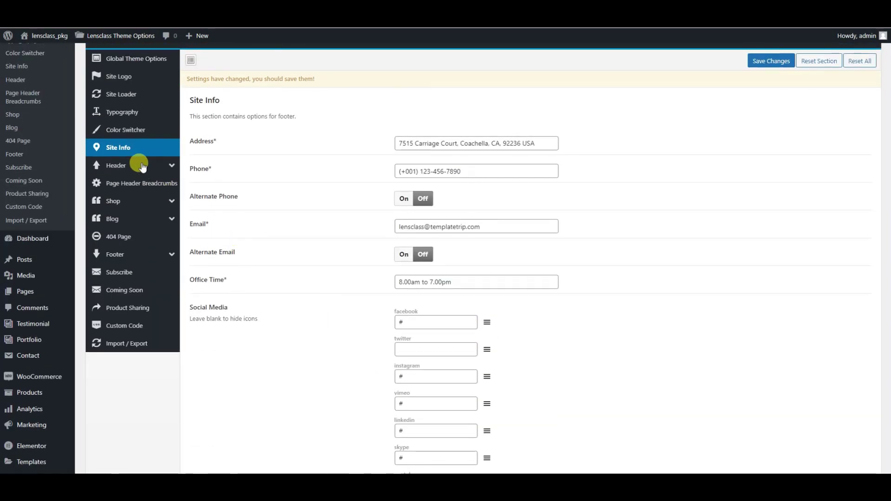
- Examine the Header Top, Header Style and Header Layout options, and the Page Header Breadcrumbs section
{"action": "left_click", "coordinate": [125, 165]}
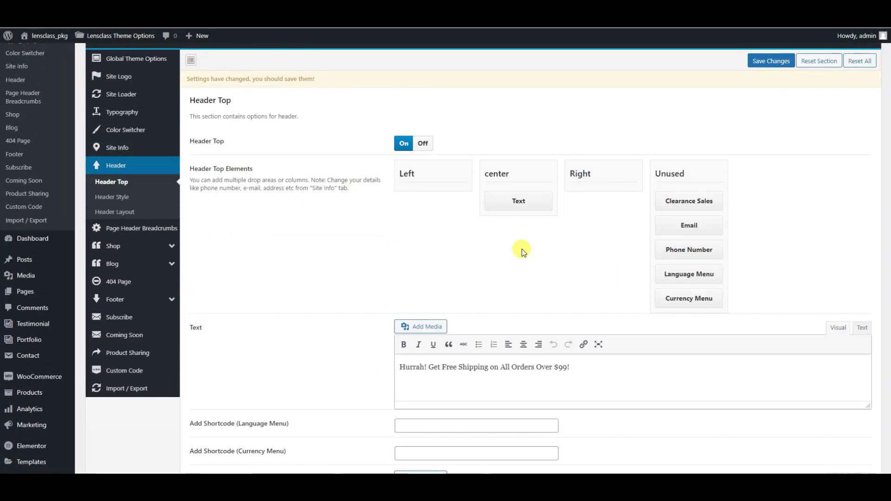
{"action": "scroll", "coordinate": [538, 252], "scroll_direction": "down", "scroll_amount": 4}
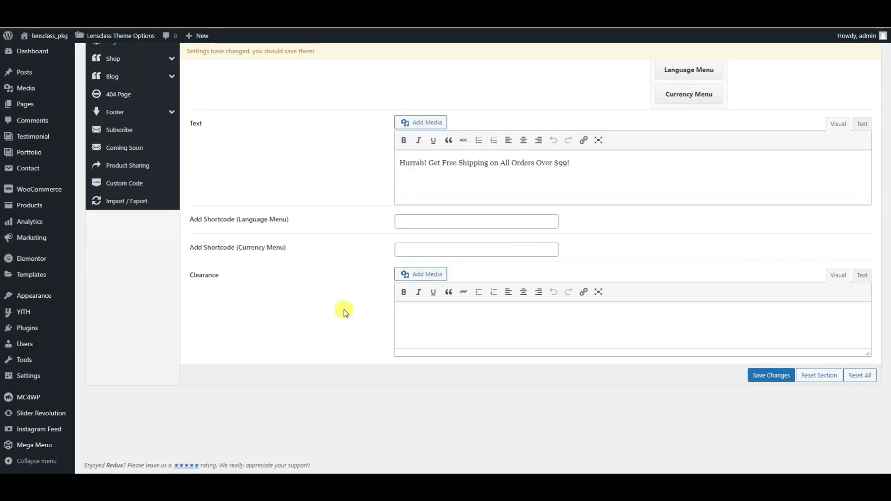
{"action": "scroll", "coordinate": [344, 311], "scroll_direction": "up", "scroll_amount": 4}
{"action": "left_click", "coordinate": [113, 148]}
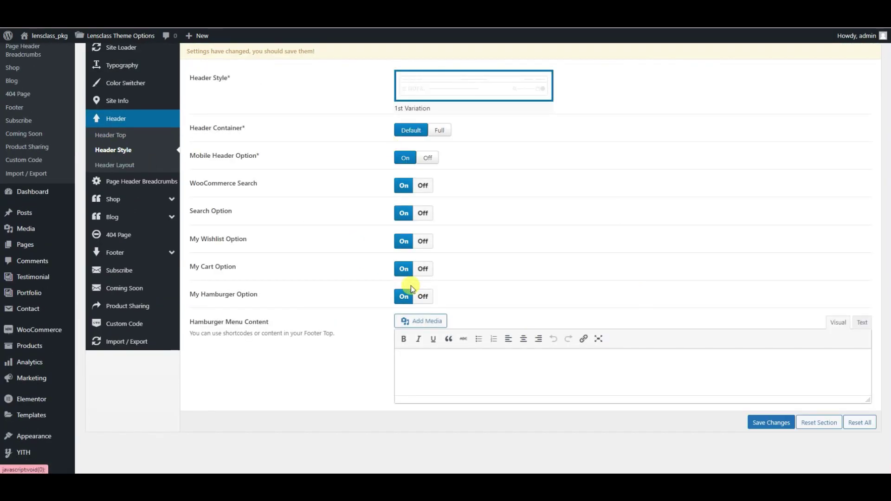
{"action": "scroll", "coordinate": [310, 203], "scroll_direction": "up", "scroll_amount": 3}
{"action": "scroll", "coordinate": [428, 317], "scroll_direction": "down", "scroll_amount": 4}
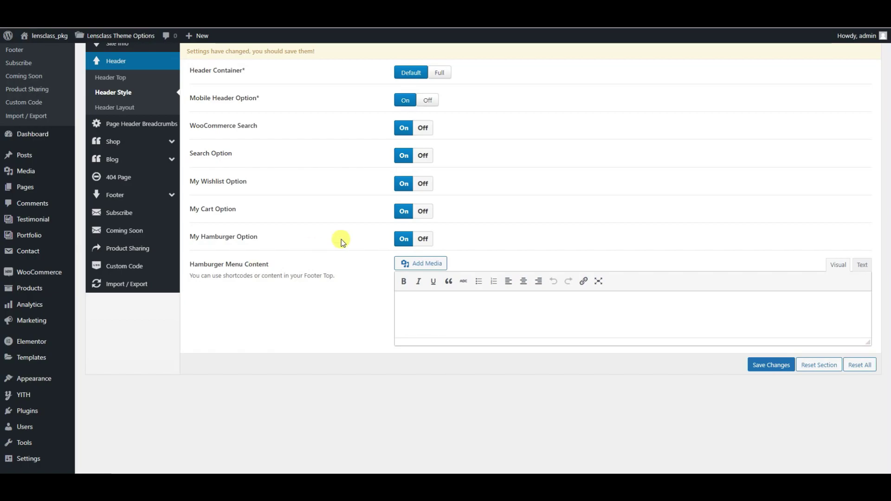
{"action": "scroll", "coordinate": [338, 241], "scroll_direction": "up", "scroll_amount": 1}
{"action": "left_click", "coordinate": [128, 156]}
{"action": "scroll", "coordinate": [423, 202], "scroll_direction": "up", "scroll_amount": 2}
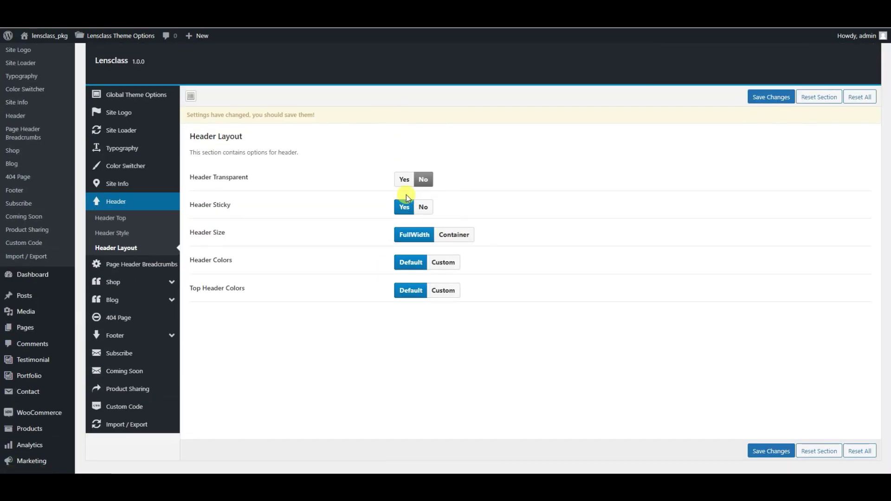
{"action": "left_click", "coordinate": [123, 263]}
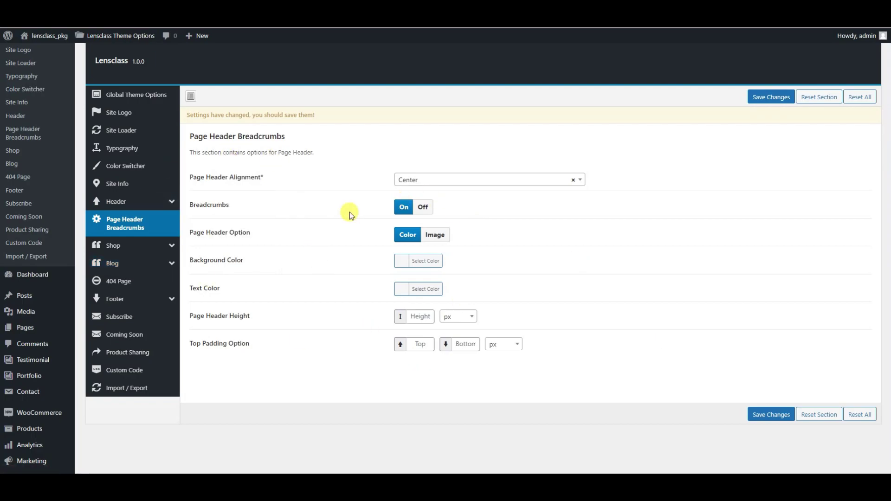
- Set the Shop Page products list style to Off Sidebar Right with 3 products per row, and look over its remaining options
{"action": "left_click", "coordinate": [89, 244]}
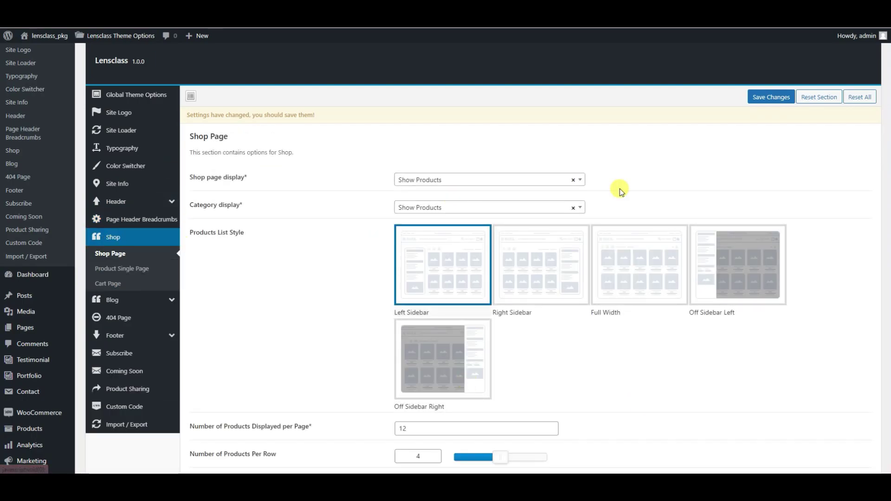
{"action": "scroll", "coordinate": [621, 192], "scroll_direction": "down", "scroll_amount": 2}
{"action": "left_click", "coordinate": [566, 163]}
{"action": "left_click", "coordinate": [624, 173]}
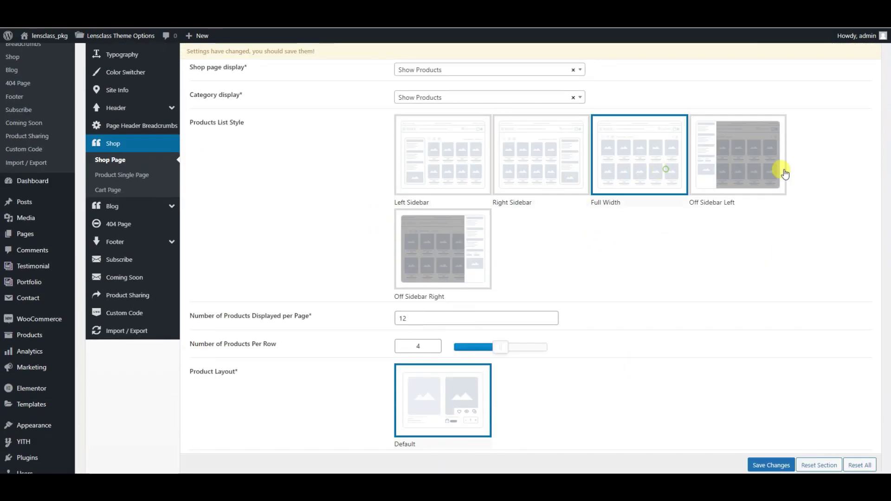
{"action": "left_click", "coordinate": [757, 176]}
{"action": "left_click", "coordinate": [468, 238]}
{"action": "scroll", "coordinate": [494, 325], "scroll_direction": "down", "scroll_amount": 2}
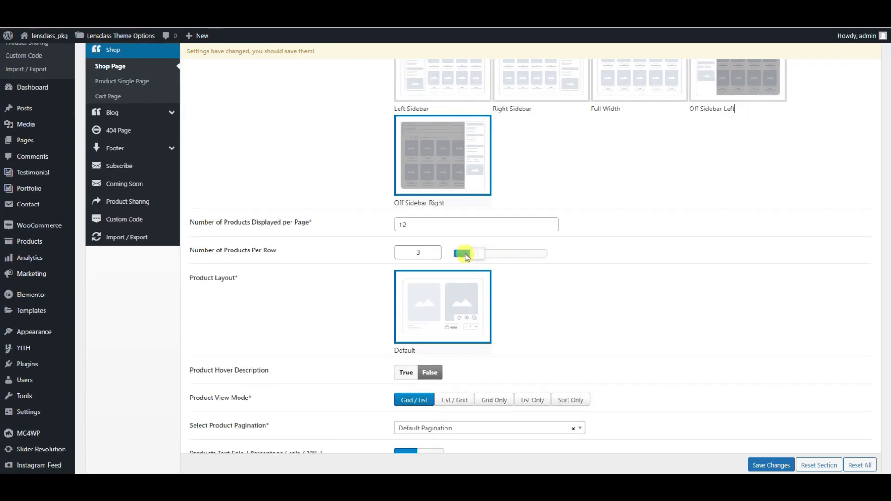
{"action": "scroll", "coordinate": [353, 275], "scroll_direction": "down", "scroll_amount": 5}
{"action": "scroll", "coordinate": [394, 297], "scroll_direction": "down", "scroll_amount": 1}
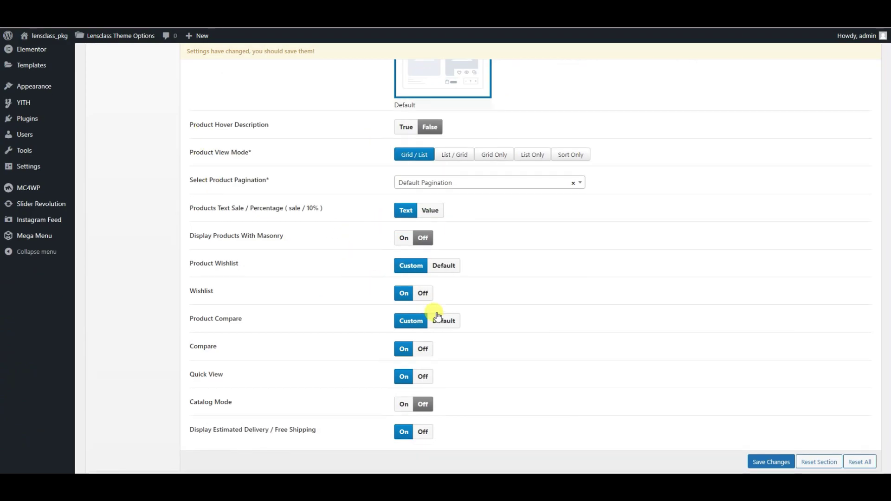
{"action": "scroll", "coordinate": [495, 358], "scroll_direction": "up", "scroll_amount": 1}
{"action": "scroll", "coordinate": [278, 325], "scroll_direction": "up", "scroll_amount": 2}
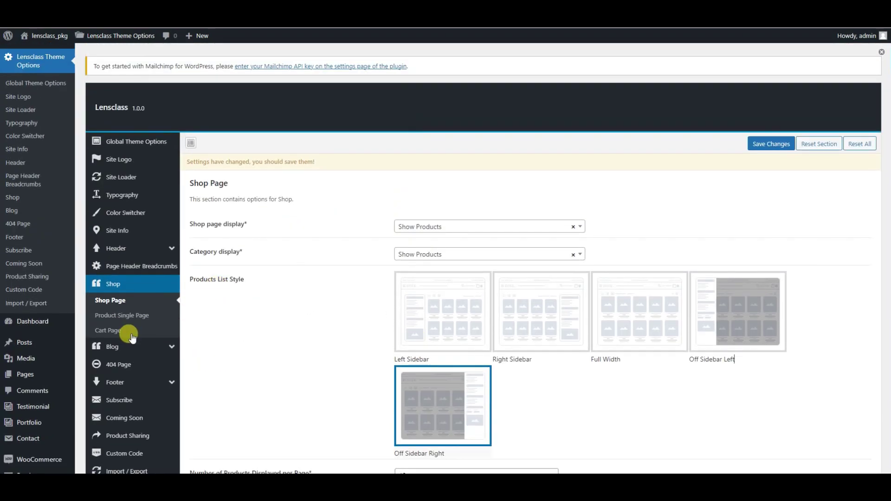
- Set the product thumbnail display of the Product Single Page to Product Style 3 and look over its slider and zoom options
{"action": "left_click", "coordinate": [123, 315]}
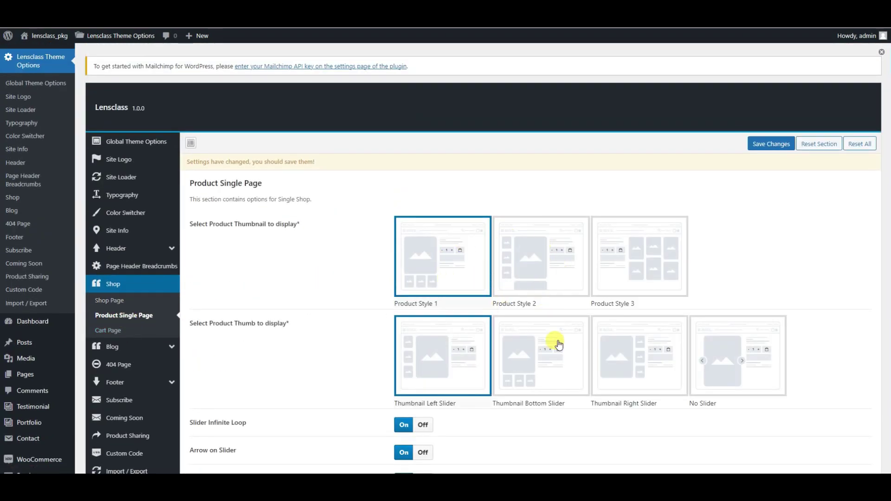
{"action": "left_click", "coordinate": [572, 254]}
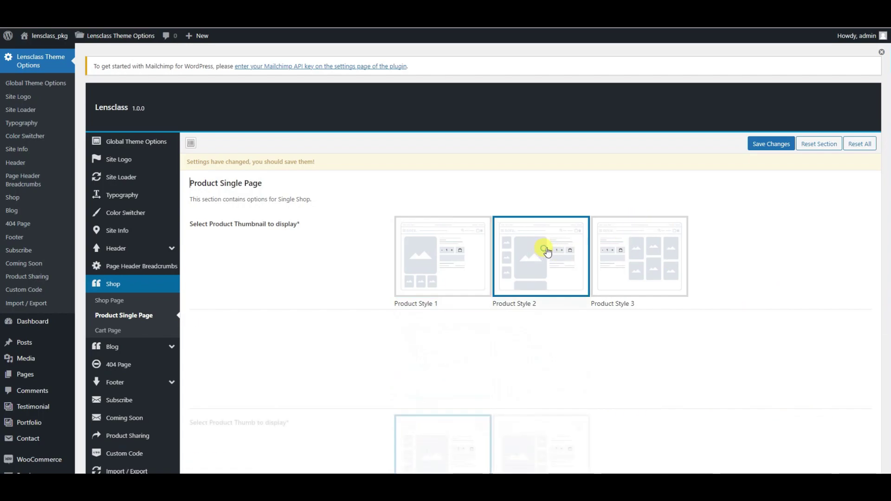
{"action": "left_click", "coordinate": [636, 256]}
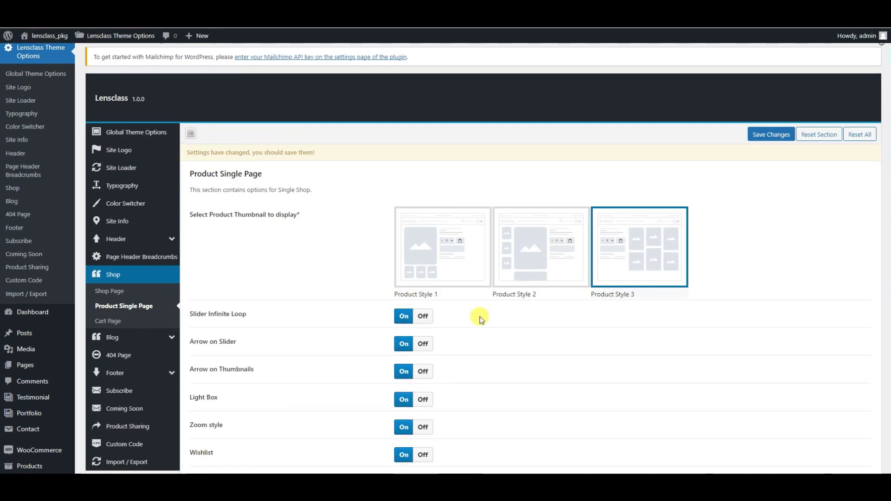
{"action": "scroll", "coordinate": [504, 408], "scroll_direction": "down", "scroll_amount": 3}
{"action": "scroll", "coordinate": [279, 278], "scroll_direction": "up", "scroll_amount": 1}
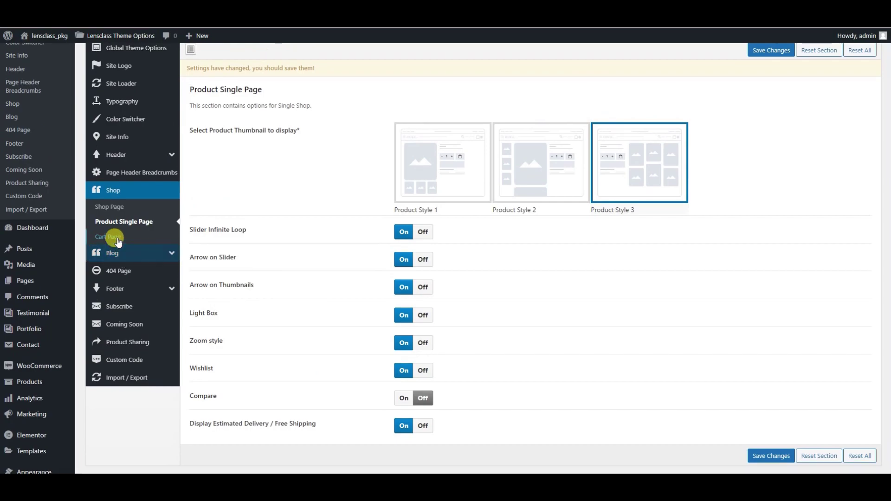
- Examine the Cart Page, Blog Page, blog Single Page and 404 Page options
{"action": "left_click", "coordinate": [109, 236]}
{"action": "scroll", "coordinate": [426, 229], "scroll_direction": "up", "scroll_amount": 1}
{"action": "scroll", "coordinate": [426, 228], "scroll_direction": "up", "scroll_amount": 1}
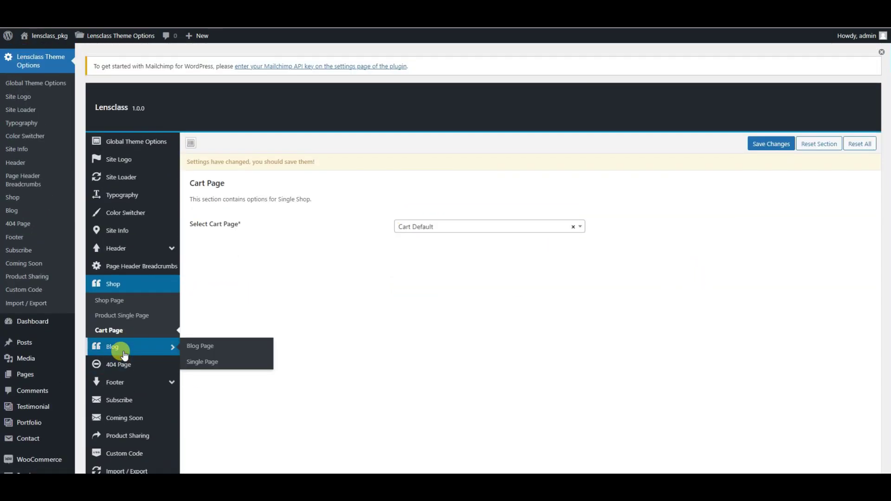
{"action": "left_click", "coordinate": [122, 347]}
{"action": "scroll", "coordinate": [622, 244], "scroll_direction": "down", "scroll_amount": 2}
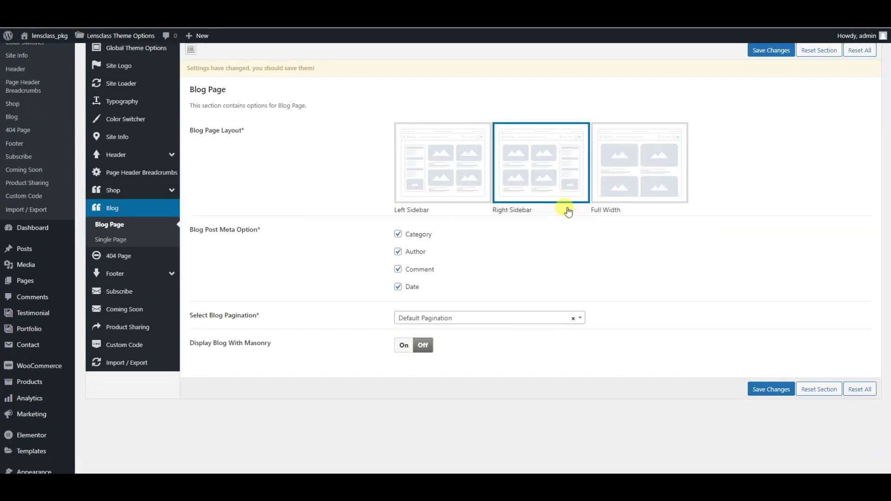
{"action": "left_click", "coordinate": [105, 239]}
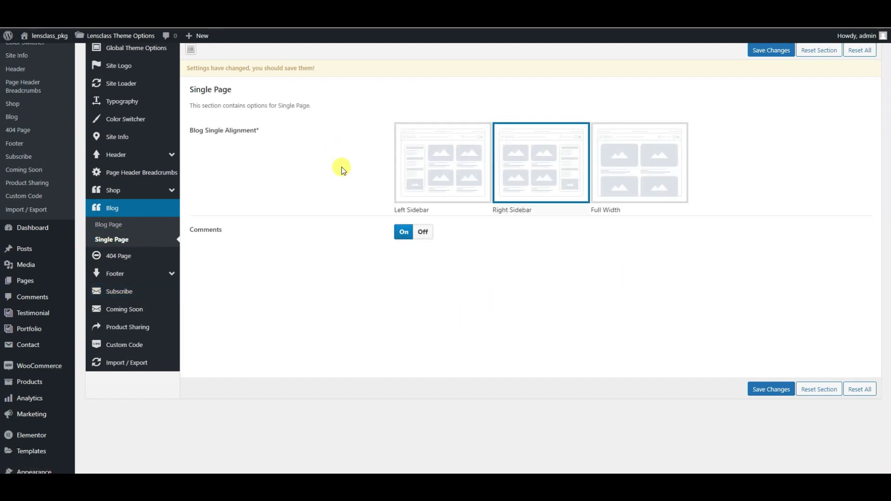
{"action": "left_click", "coordinate": [122, 261]}
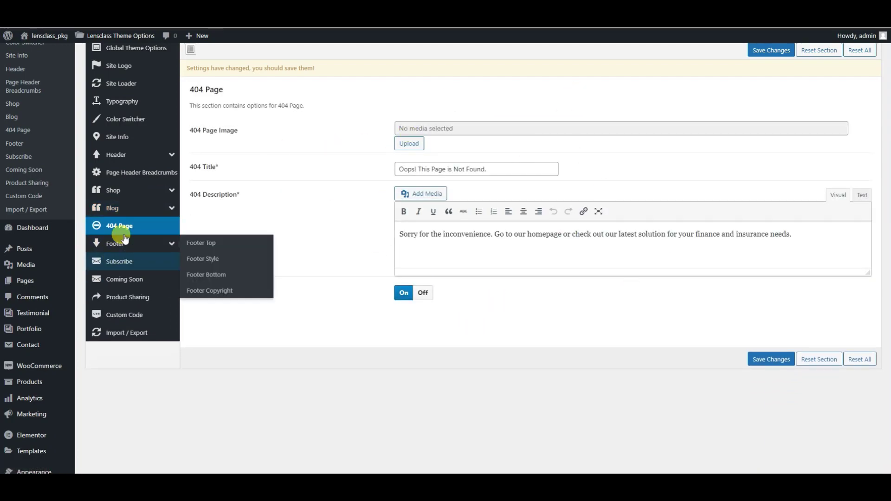
- Examine the Footer Top, Footer Style, Footer Bottom and Footer Copyright options
{"action": "left_click", "coordinate": [125, 244]}
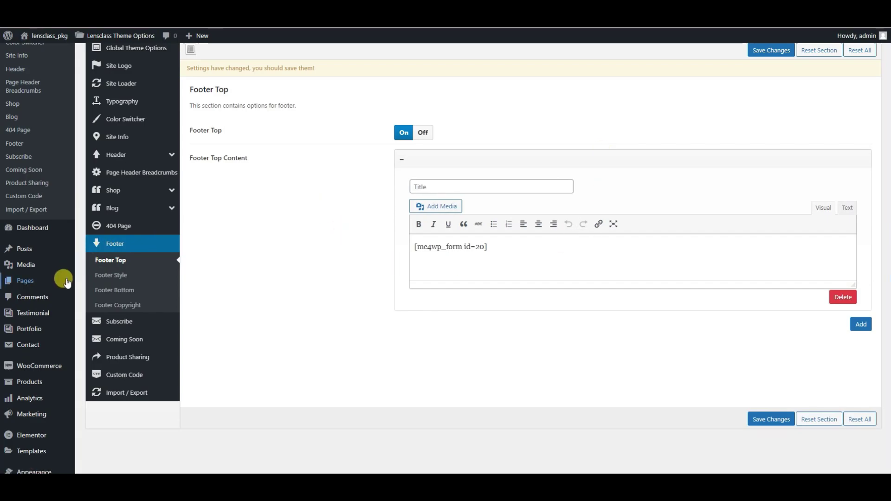
{"action": "left_click", "coordinate": [115, 278]}
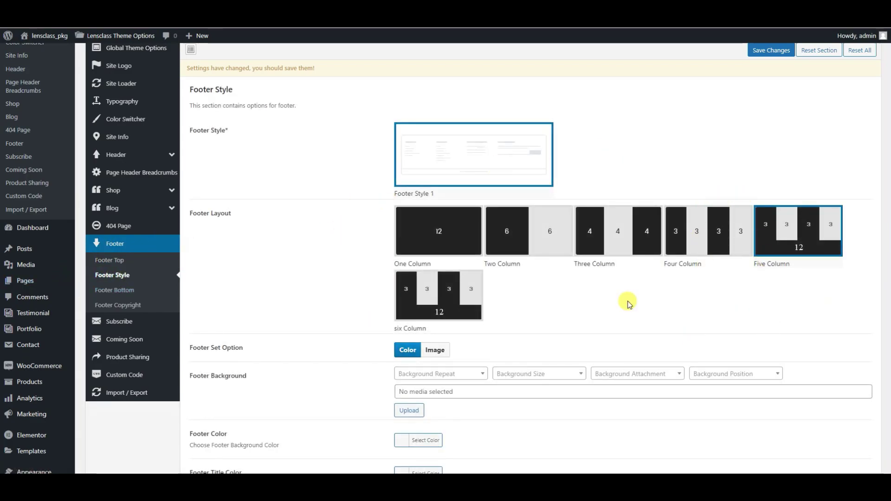
{"action": "scroll", "coordinate": [382, 209], "scroll_direction": "down", "scroll_amount": 2}
{"action": "scroll", "coordinate": [351, 344], "scroll_direction": "down", "scroll_amount": 2}
{"action": "scroll", "coordinate": [71, 274], "scroll_direction": "up", "scroll_amount": 5}
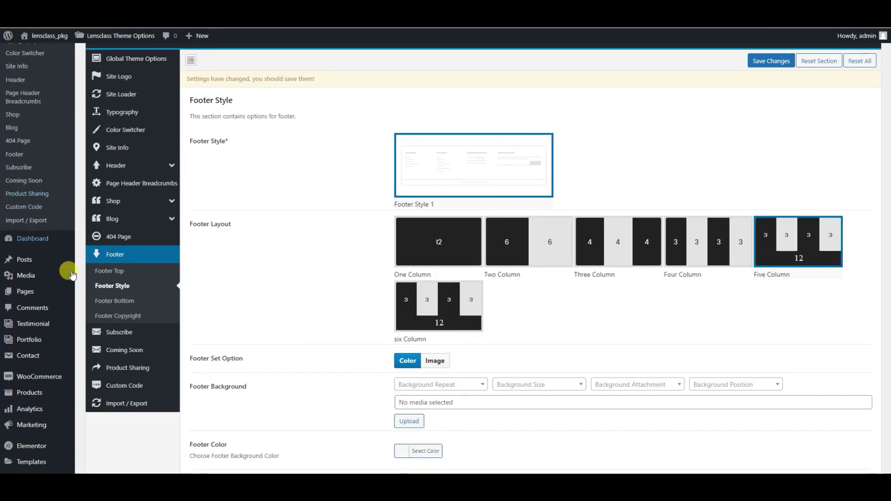
{"action": "left_click", "coordinate": [134, 301]}
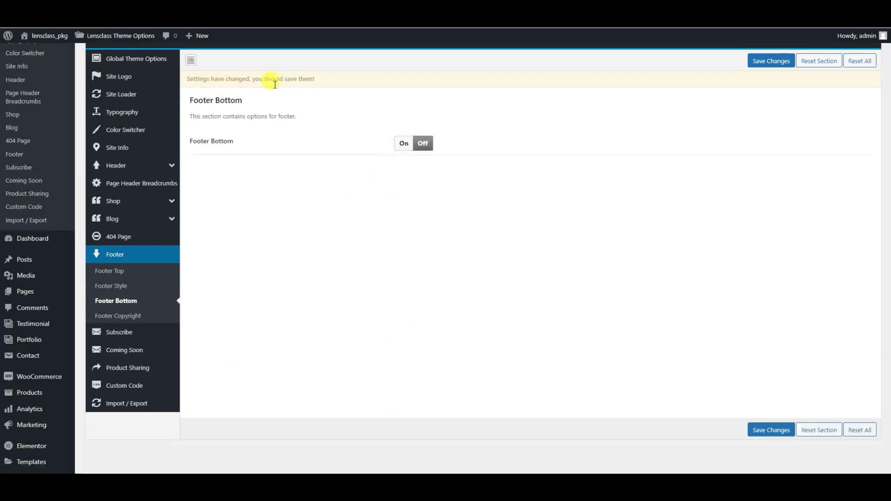
{"action": "left_click", "coordinate": [120, 317]}
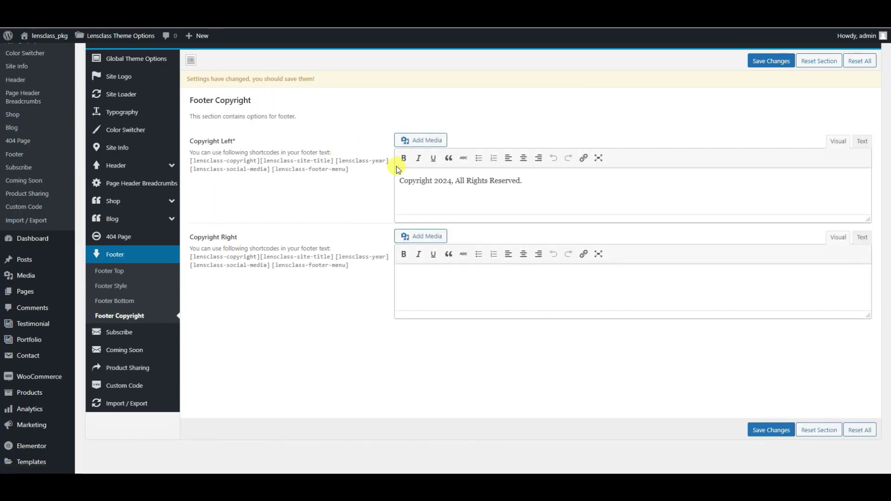
- Examine the Subscribe and Coming Soon content settings and the social networks offered under Product Sharing
{"action": "left_click", "coordinate": [111, 332]}
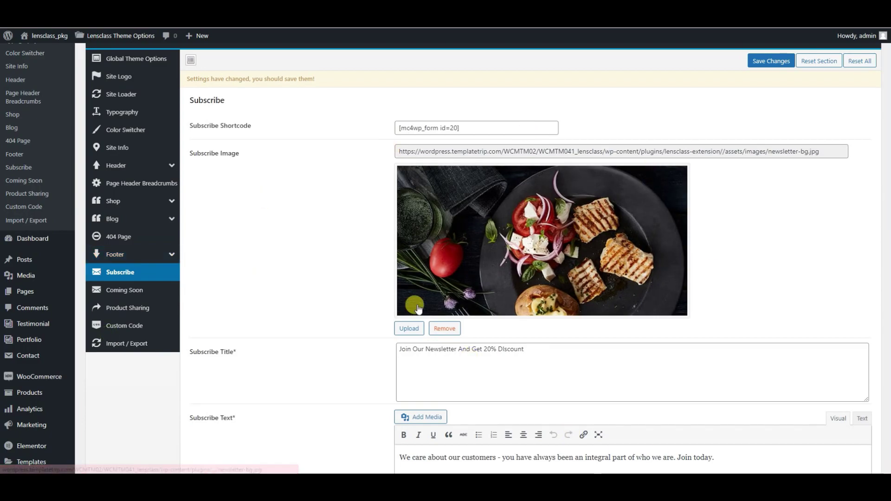
{"action": "scroll", "coordinate": [528, 214], "scroll_direction": "down", "scroll_amount": 5}
{"action": "scroll", "coordinate": [497, 218], "scroll_direction": "up", "scroll_amount": 5}
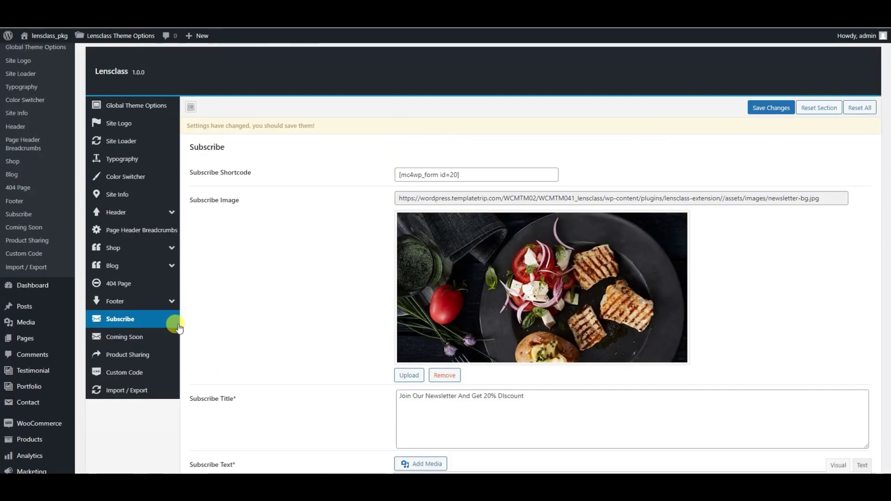
{"action": "left_click", "coordinate": [129, 335]}
{"action": "scroll", "coordinate": [292, 194], "scroll_direction": "down", "scroll_amount": 3}
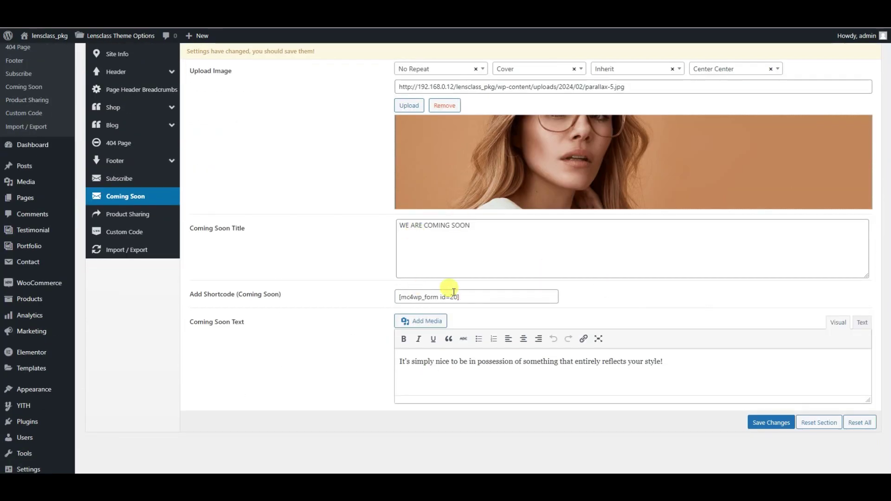
{"action": "left_click", "coordinate": [140, 232]}
{"action": "left_click", "coordinate": [139, 214]}
{"action": "scroll", "coordinate": [561, 304], "scroll_direction": "up", "scroll_amount": 3}
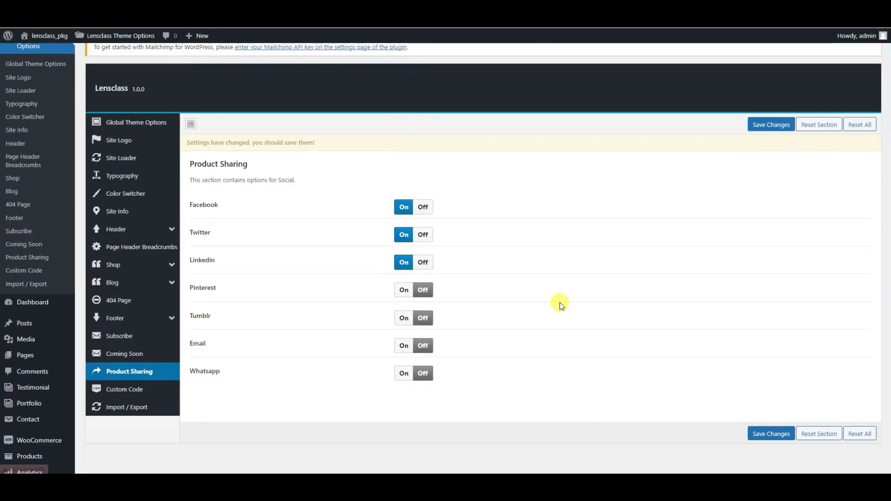
{"action": "scroll", "coordinate": [559, 304], "scroll_direction": "up", "scroll_amount": 1}
{"action": "scroll", "coordinate": [139, 343], "scroll_direction": "down", "scroll_amount": 1}
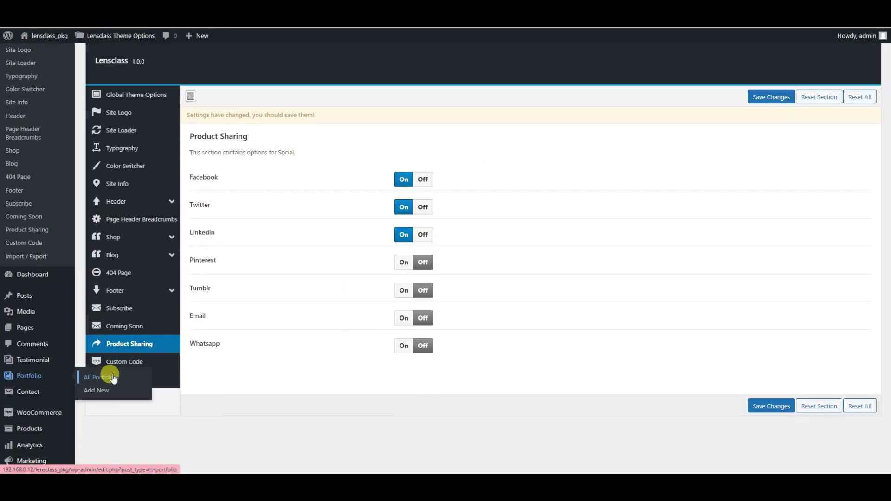
- Look over the Custom Code and Import / Export sections and save the changed theme options
{"action": "left_click", "coordinate": [116, 361]}
{"action": "scroll", "coordinate": [404, 235], "scroll_direction": "down", "scroll_amount": 3}
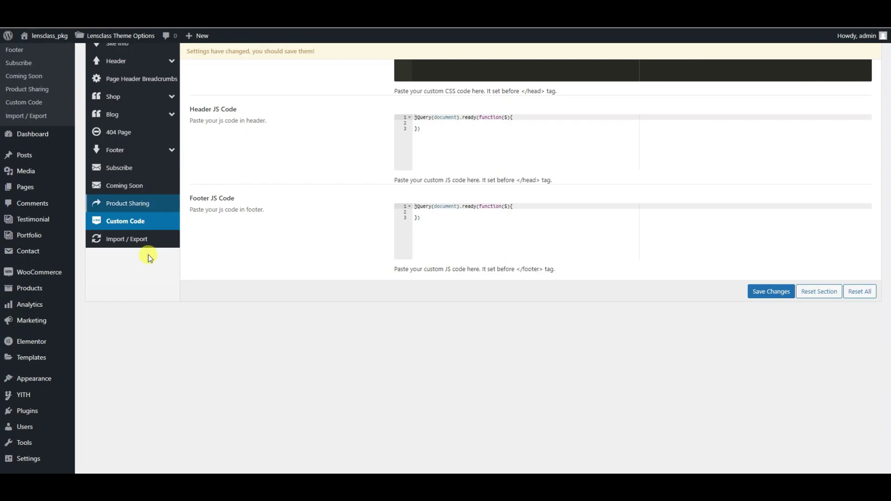
{"action": "left_click", "coordinate": [145, 234]}
{"action": "scroll", "coordinate": [470, 294], "scroll_direction": "up", "scroll_amount": 2}
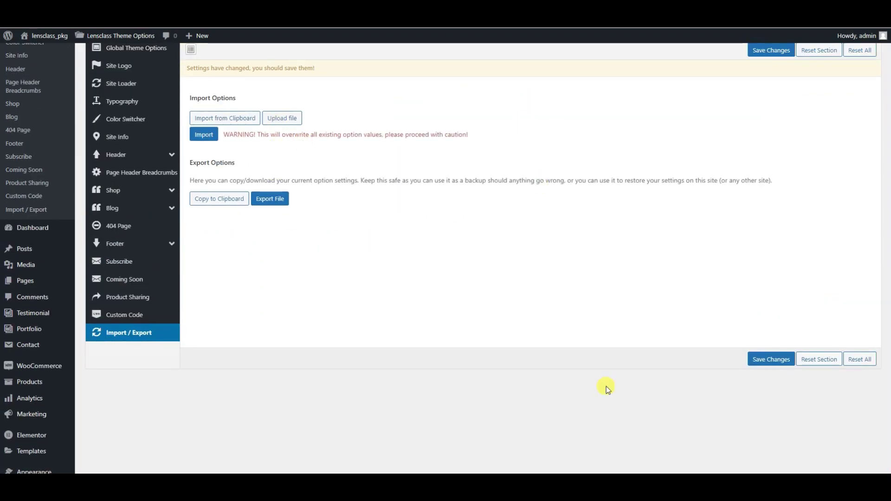
{"action": "left_click", "coordinate": [764, 359]}
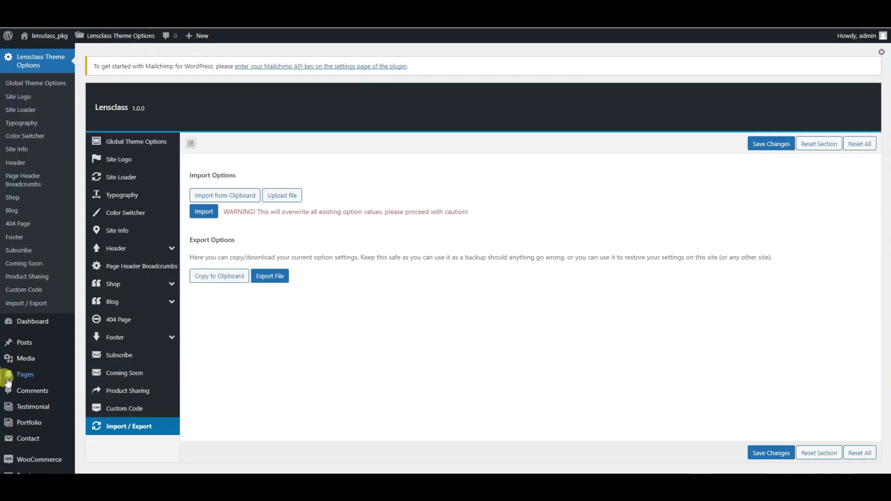
- Create a new page titled "Sample page" and publish it
{"action": "mouse_move", "coordinate": [34, 378]}
{"action": "left_click", "coordinate": [100, 391]}
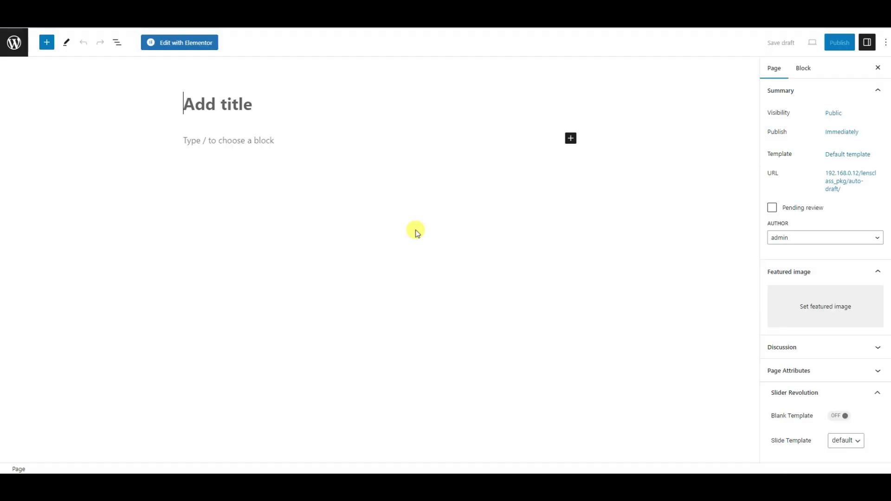
{"action": "type", "text": "Sample page"}
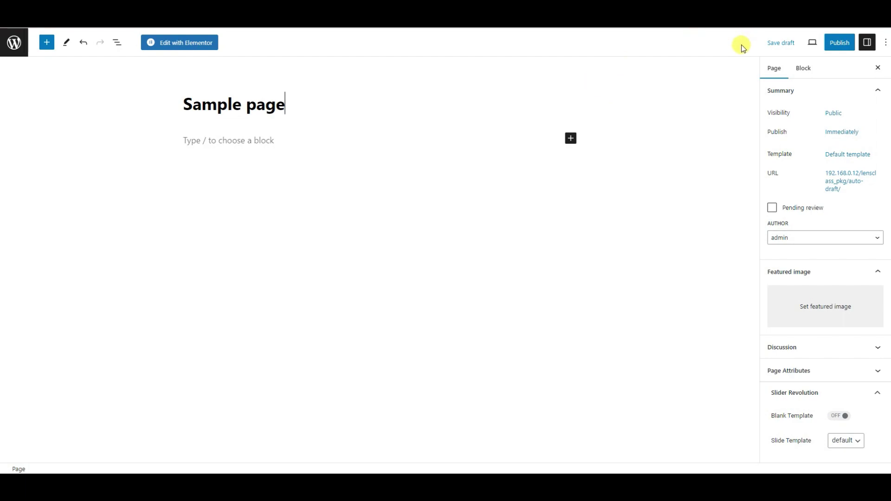
{"action": "left_click", "coordinate": [831, 44]}
{"action": "left_click", "coordinate": [819, 41]}
- Open Sample page in the Elementor editor and add a single container with a downward direction
{"action": "left_click", "coordinate": [196, 52]}
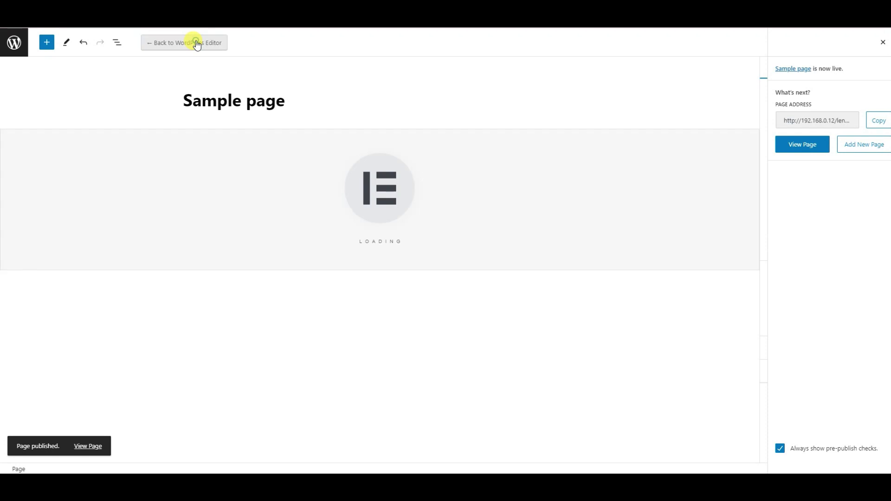
{"action": "left_click", "coordinate": [490, 258]}
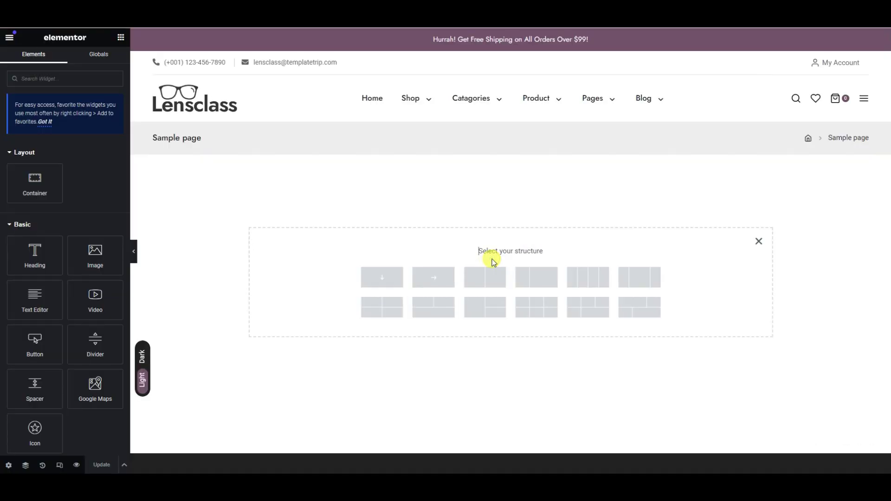
{"action": "left_click", "coordinate": [383, 278]}
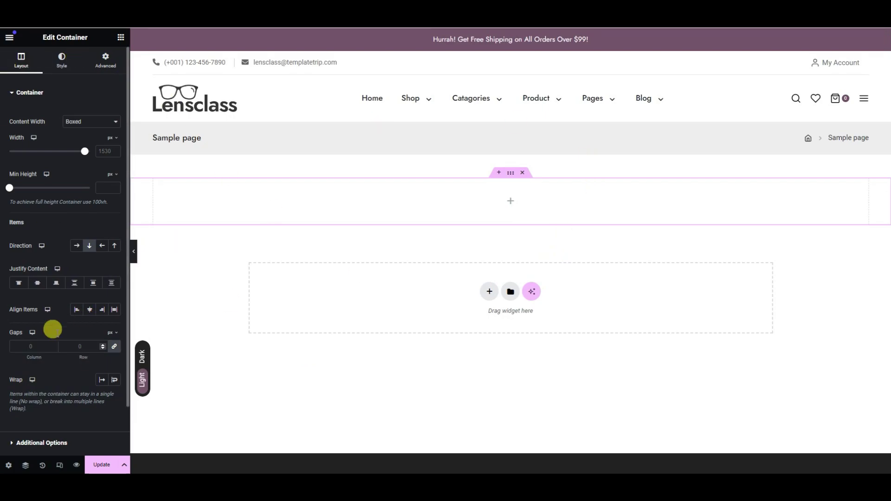
- Look through the Elementor widget library, from the general widgets to the full list of Lensclass widgets
{"action": "left_click", "coordinate": [120, 37]}
{"action": "scroll", "coordinate": [81, 273], "scroll_direction": "down", "scroll_amount": 10}
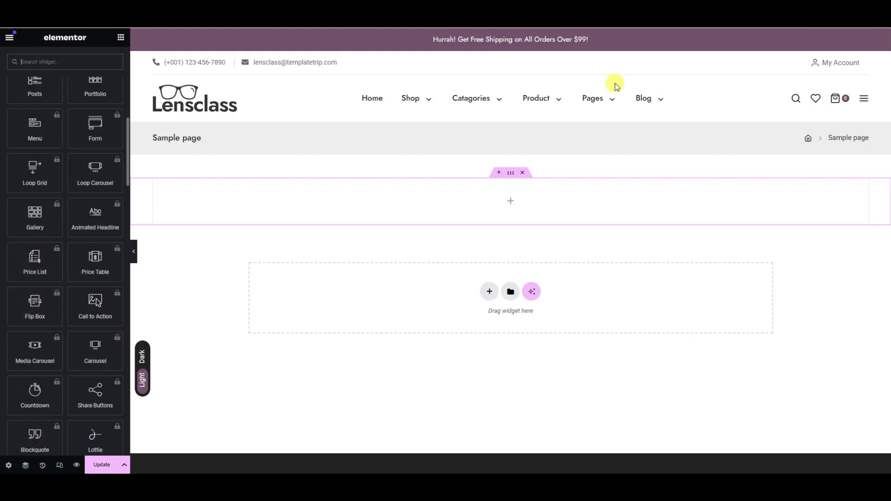
{"action": "scroll", "coordinate": [72, 293], "scroll_direction": "down", "scroll_amount": 7}
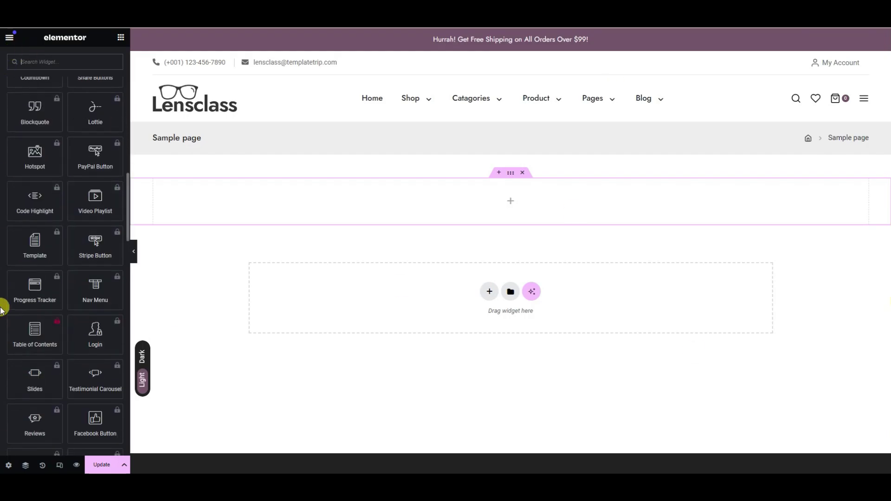
{"action": "scroll", "coordinate": [73, 284], "scroll_direction": "down", "scroll_amount": 6}
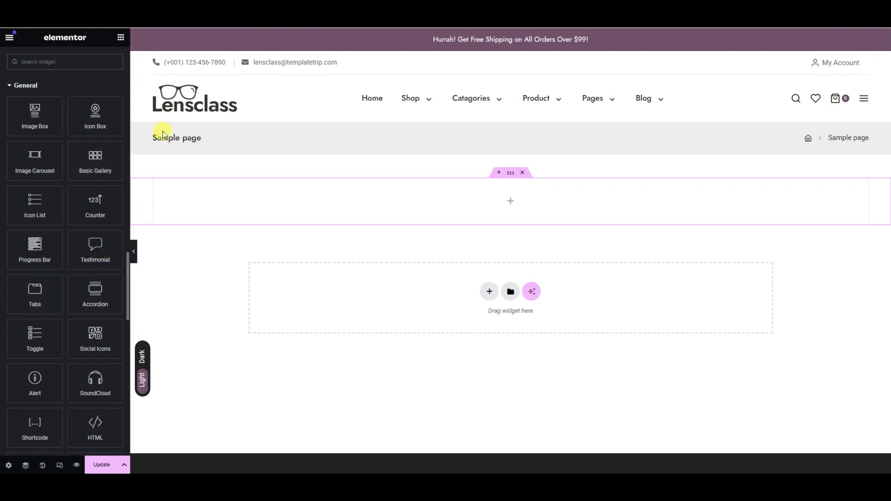
{"action": "scroll", "coordinate": [2, 331], "scroll_direction": "down", "scroll_amount": 5}
{"action": "scroll", "coordinate": [29, 302], "scroll_direction": "down", "scroll_amount": 4}
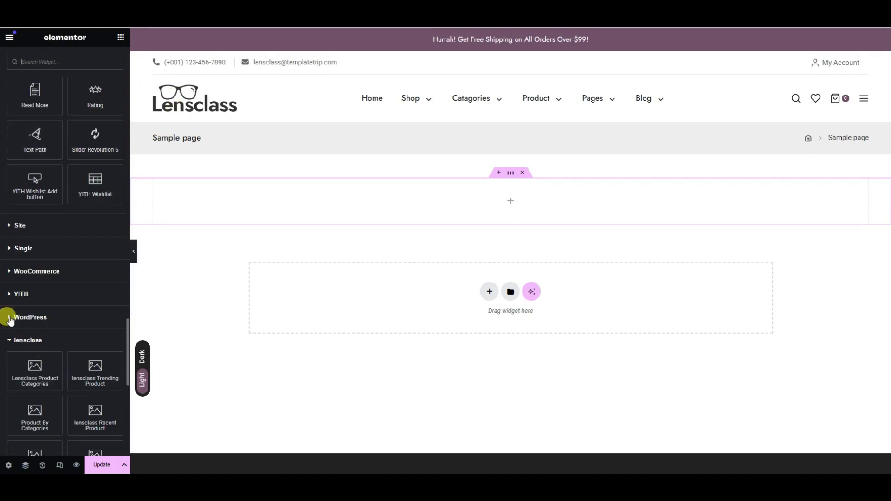
{"action": "scroll", "coordinate": [11, 321], "scroll_direction": "down", "scroll_amount": 3}
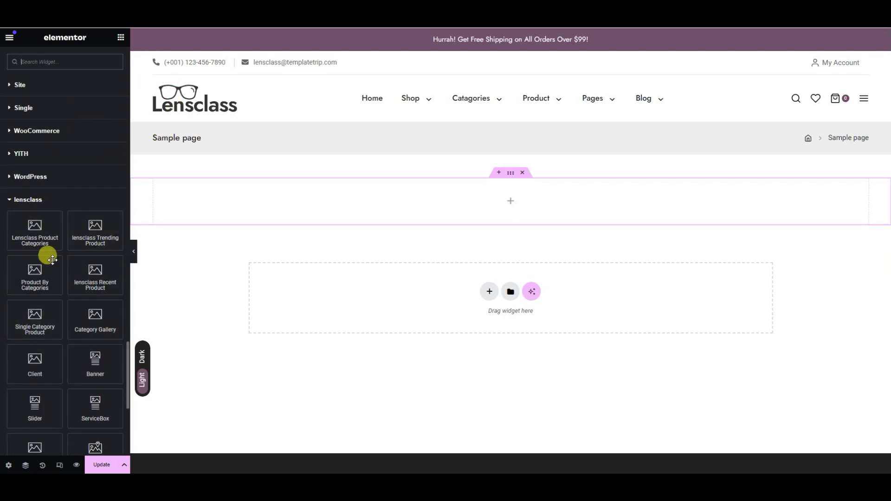
{"action": "scroll", "coordinate": [13, 267], "scroll_direction": "down", "scroll_amount": 3}
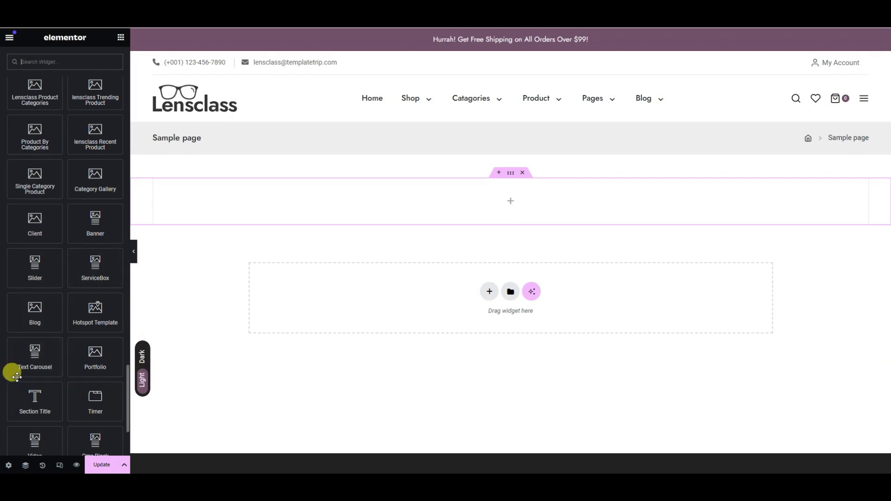
{"action": "scroll", "coordinate": [86, 378], "scroll_direction": "down", "scroll_amount": 3}
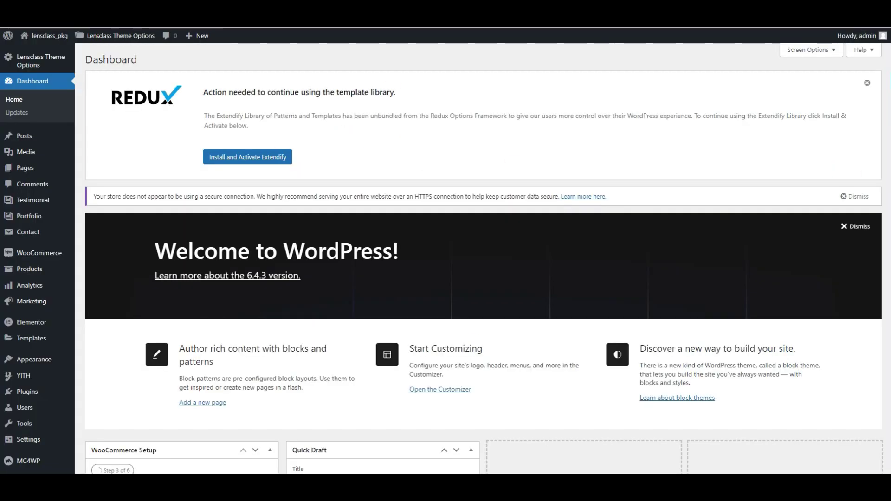
- Create a new post titled "Post Title" and publish it
{"action": "mouse_move", "coordinate": [30, 135]}
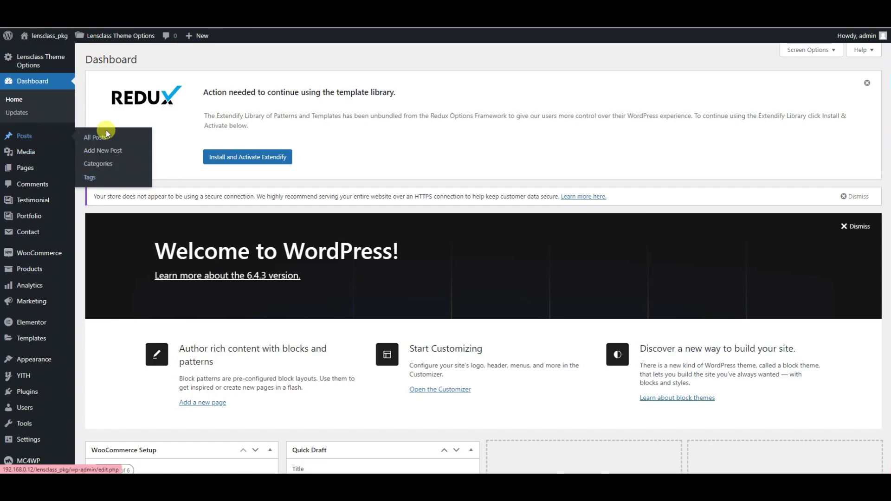
{"action": "left_click", "coordinate": [112, 153]}
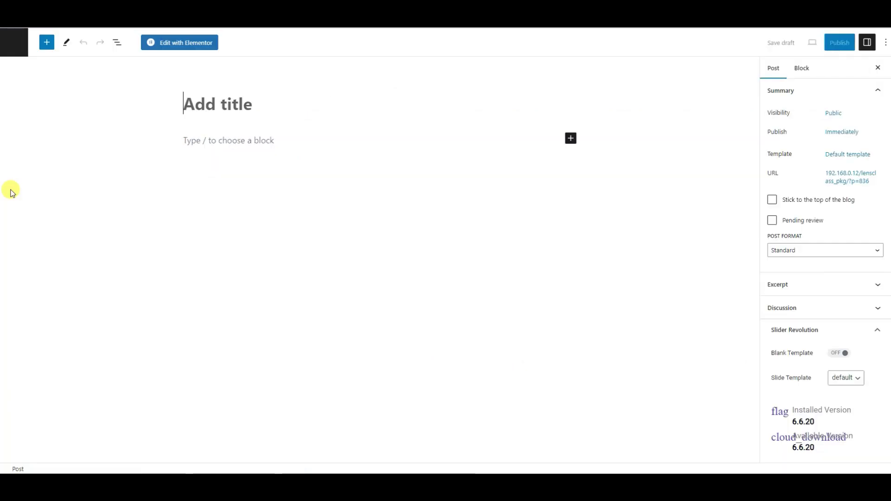
{"action": "type", "text": "Post Title"}
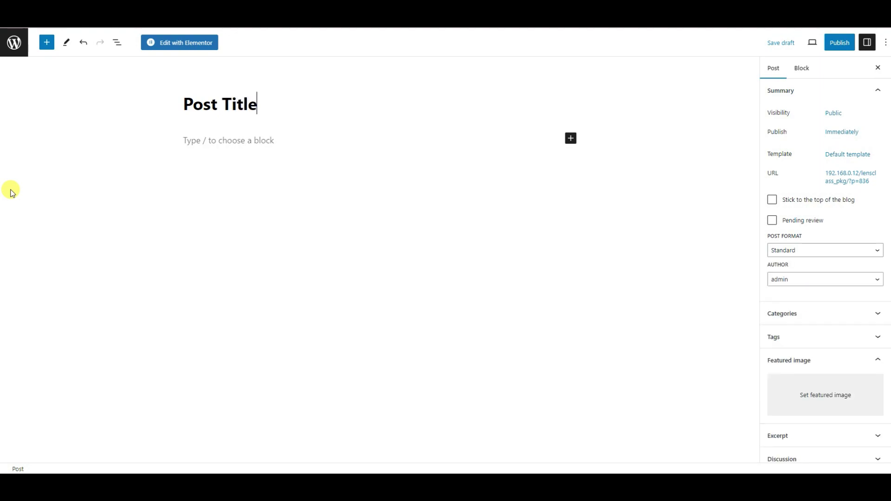
{"action": "left_click", "coordinate": [839, 43]}
{"action": "left_click", "coordinate": [810, 43]}
- Open the Elementor editor and add a single container with a downward direction
{"action": "left_click", "coordinate": [179, 42]}
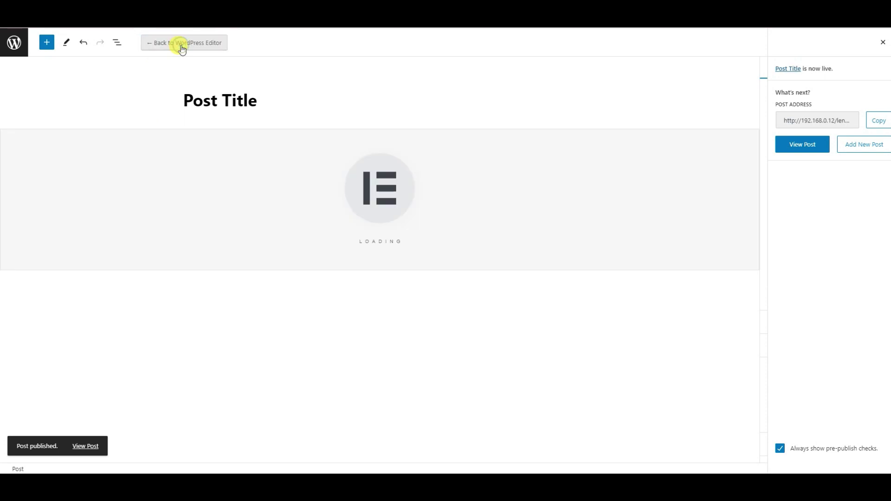
{"action": "left_click", "coordinate": [486, 258]}
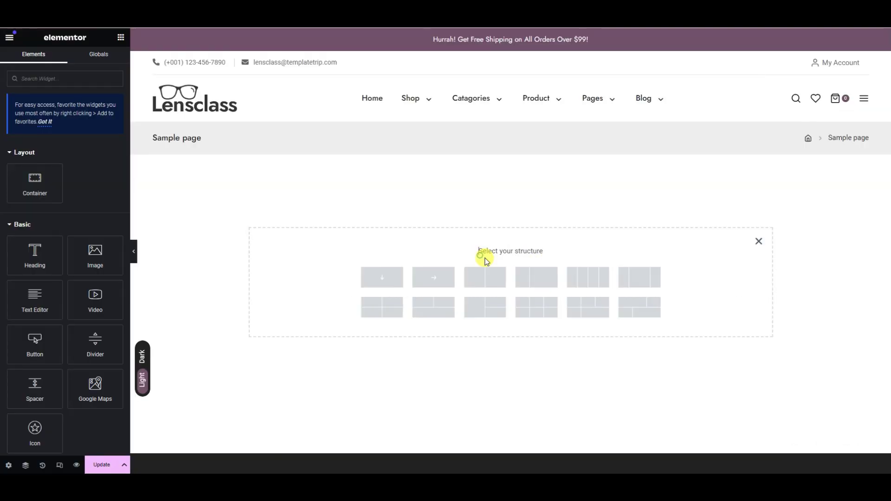
{"action": "left_click", "coordinate": [388, 276]}
{"action": "left_click", "coordinate": [119, 40]}
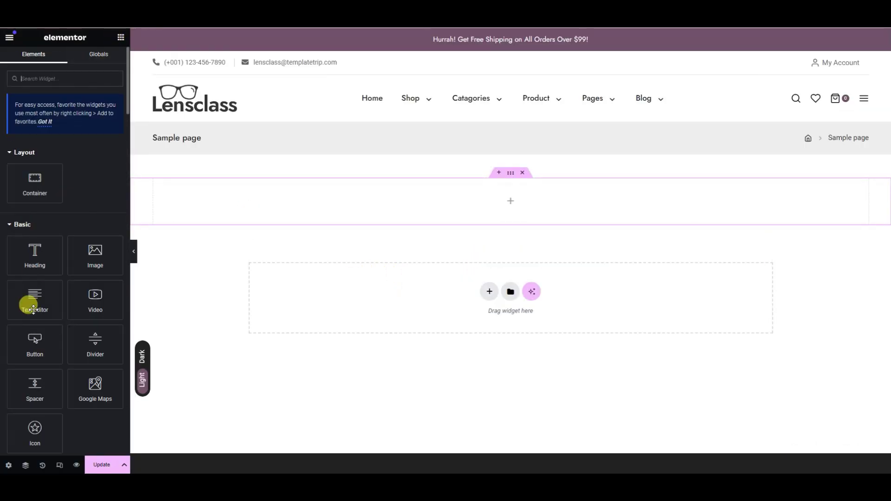
- Place the Lensclass Blog widget in the empty container
{"action": "scroll", "coordinate": [34, 328], "scroll_direction": "down", "scroll_amount": 15}
{"action": "scroll", "coordinate": [39, 335], "scroll_direction": "down", "scroll_amount": 10}
{"action": "scroll", "coordinate": [36, 325], "scroll_direction": "up", "scroll_amount": 4}
{"action": "scroll", "coordinate": [36, 322], "scroll_direction": "down", "scroll_amount": 10}
{"action": "left_click_drag", "start_coordinate": [32, 168], "coordinate": [501, 205]}
- Set the Blog widget's type to Grid and view the available blog styles
{"action": "left_click", "coordinate": [91, 134]}
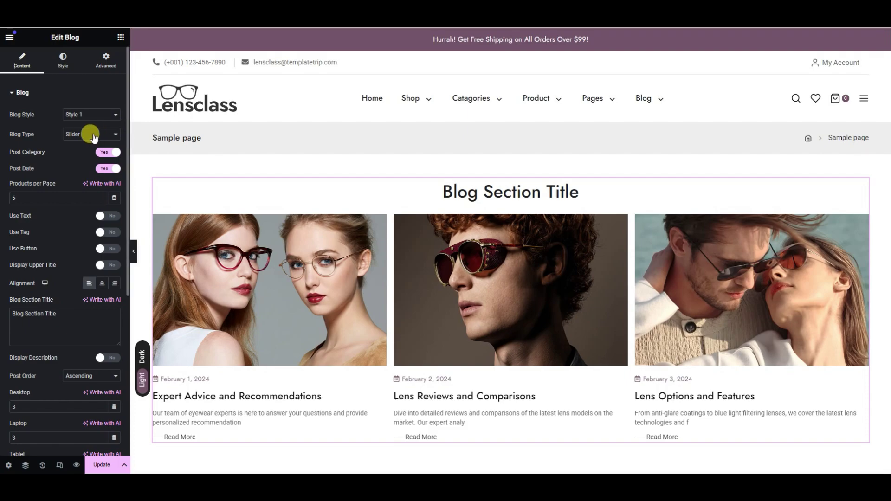
{"action": "left_click", "coordinate": [86, 153]}
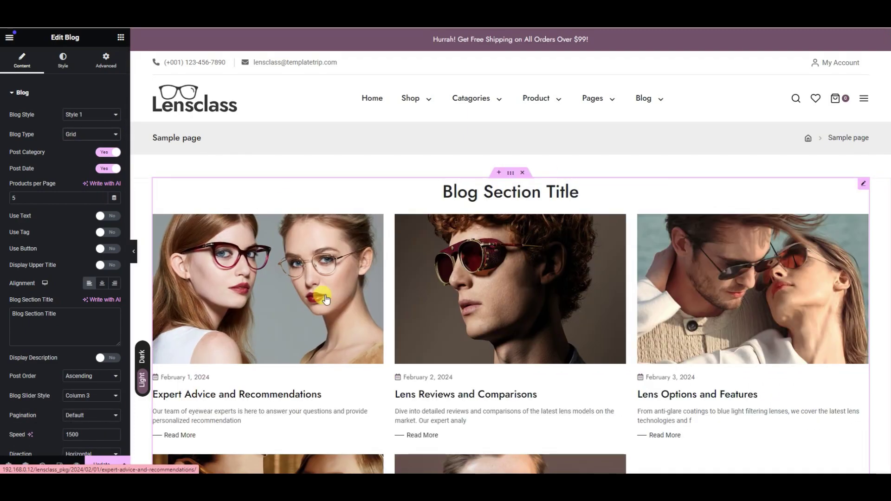
{"action": "scroll", "coordinate": [135, 233], "scroll_direction": "down", "scroll_amount": 3}
{"action": "scroll", "coordinate": [297, 245], "scroll_direction": "up", "scroll_amount": 3}
{"action": "left_click", "coordinate": [74, 115]}
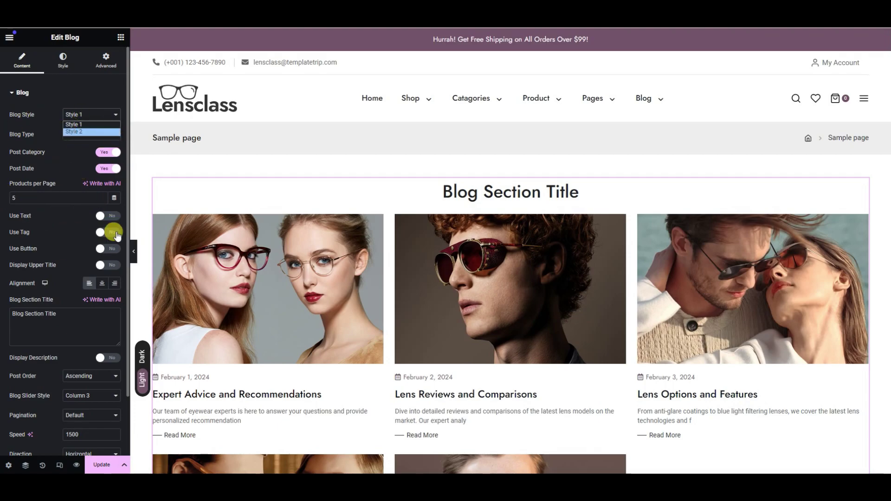
- Set the Blog Slider Style to Column 2 and check the post grid down the page
{"action": "scroll", "coordinate": [29, 316], "scroll_direction": "down", "scroll_amount": 2}
{"action": "left_click", "coordinate": [79, 328]}
{"action": "left_click", "coordinate": [87, 344]}
{"action": "scroll", "coordinate": [470, 265], "scroll_direction": "down", "scroll_amount": 6}
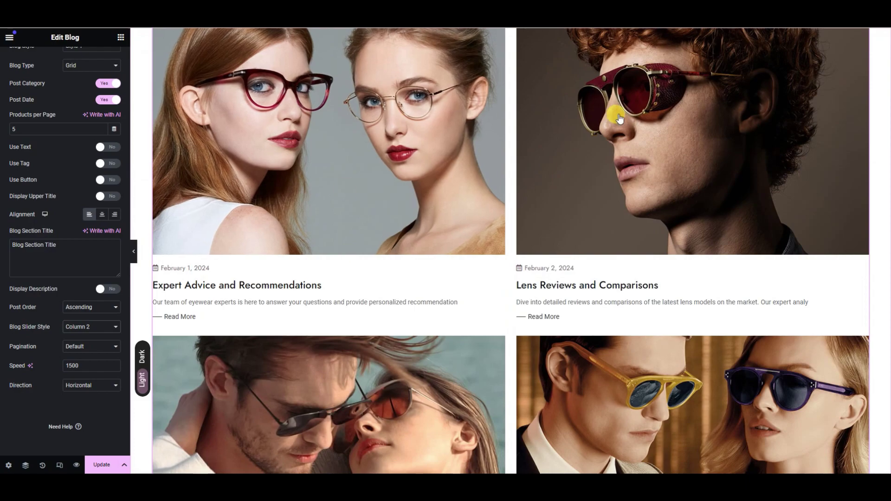
{"action": "scroll", "coordinate": [260, 314], "scroll_direction": "down", "scroll_amount": 3}
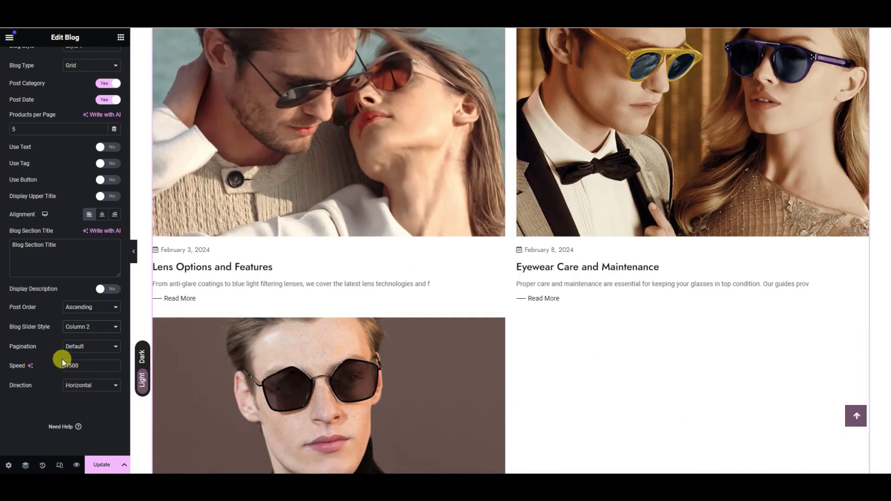